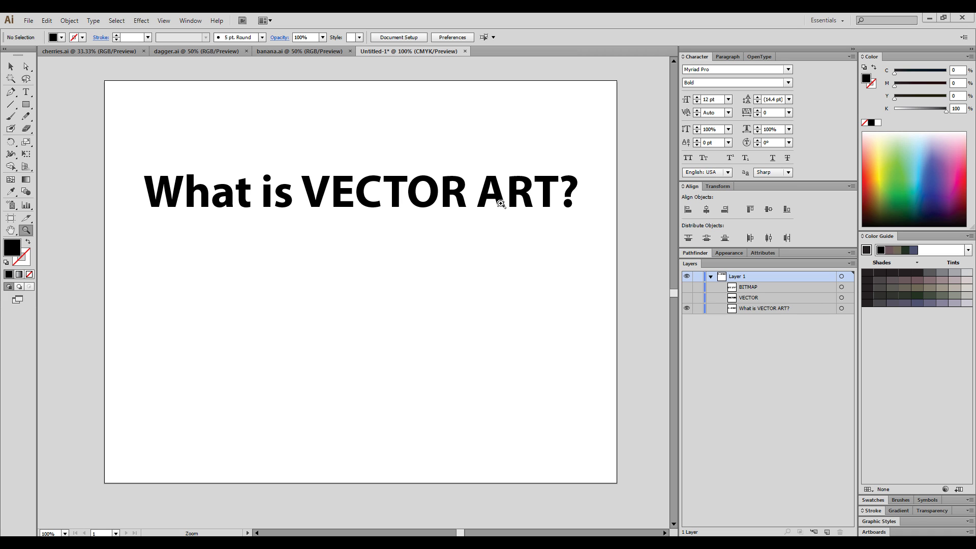
- Show the hidden BITMAP object in Layer 1 and magnify its letter P to 800%
{"action": "left_click", "coordinate": [686, 286]}
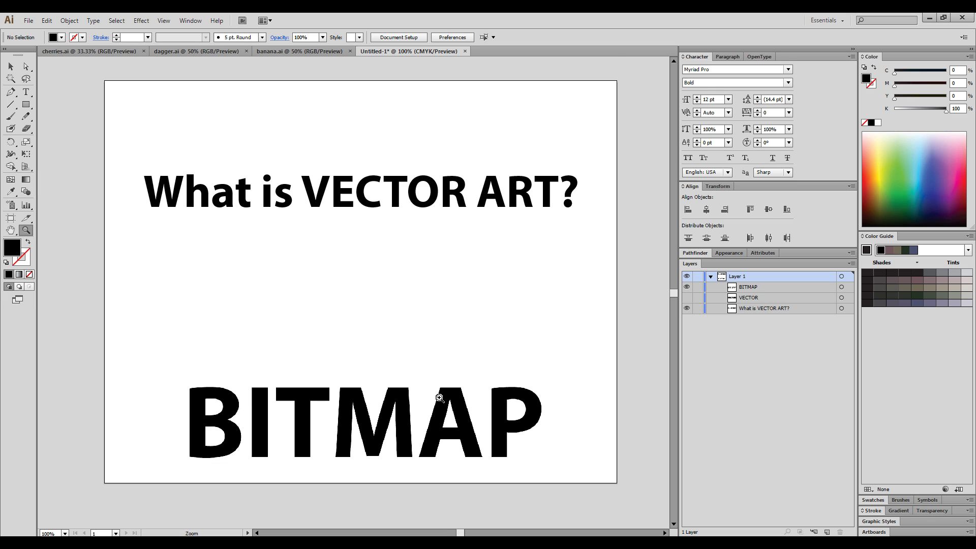
{"action": "left_click", "coordinate": [438, 398]}
{"action": "left_click", "coordinate": [434, 371]}
{"action": "left_click", "coordinate": [401, 217]}
{"action": "left_click", "coordinate": [383, 253]}
{"action": "left_click_drag", "start_coordinate": [383, 253], "coordinate": [565, 230]}
{"action": "left_click", "coordinate": [436, 155]}
{"action": "left_click_drag", "start_coordinate": [416, 224], "coordinate": [451, 214]}
{"action": "scroll", "coordinate": [451, 214], "scroll_direction": "down", "scroll_amount": 3}
{"action": "left_click_drag", "start_coordinate": [453, 255], "coordinate": [482, 268]}
{"action": "left_click", "coordinate": [514, 238]}
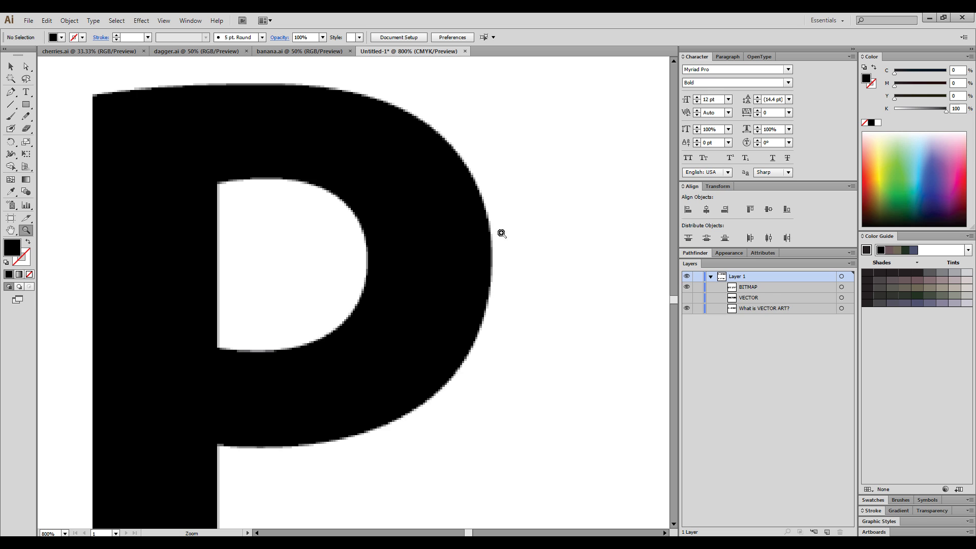
- Examine the edge pixels along the inner and outer curves of the bitmap letter P at high magnification
{"action": "left_click", "coordinate": [480, 234]}
{"action": "left_click_drag", "start_coordinate": [349, 294], "coordinate": [526, 250]}
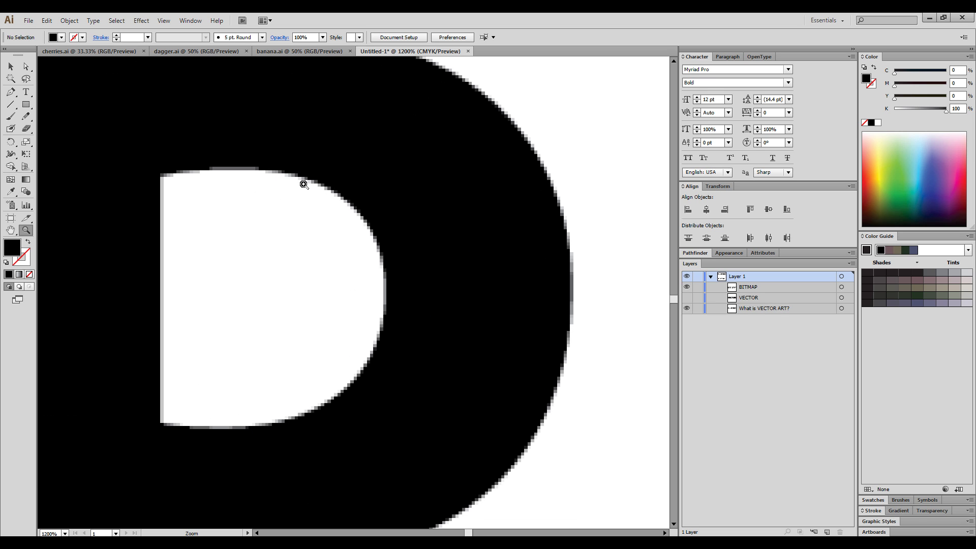
{"action": "left_click", "coordinate": [341, 220]}
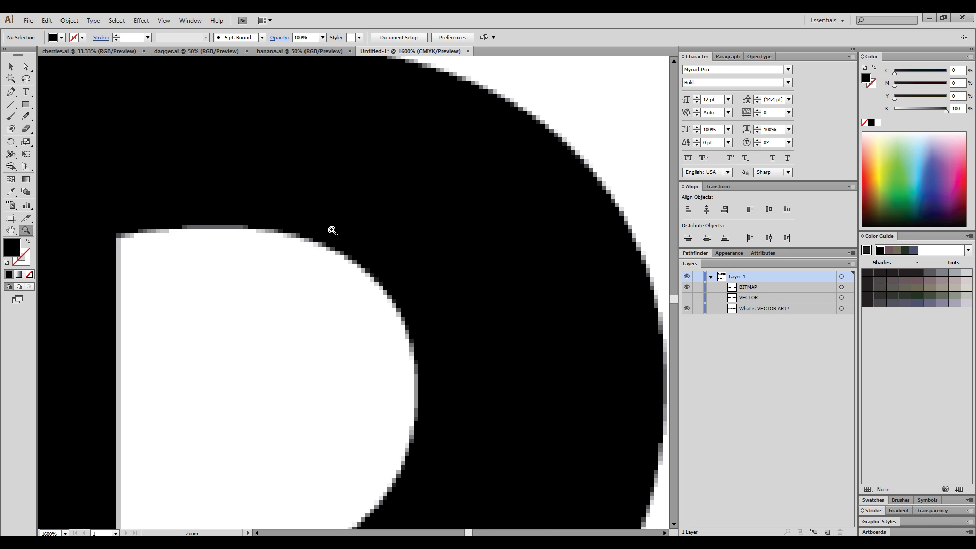
{"action": "left_click", "coordinate": [339, 254]}
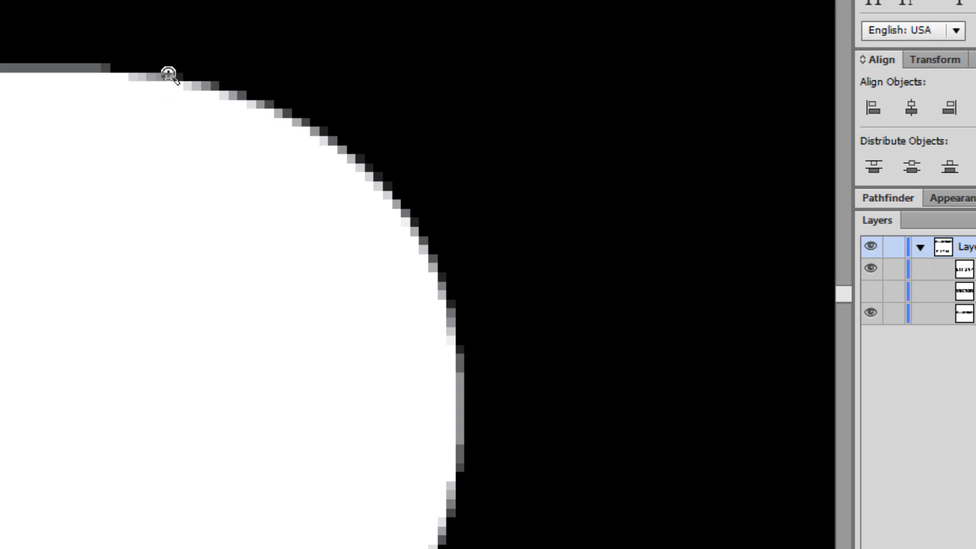
{"action": "left_click", "coordinate": [173, 99], "text": "alt"}
{"action": "left_click", "coordinate": [270, 277]}
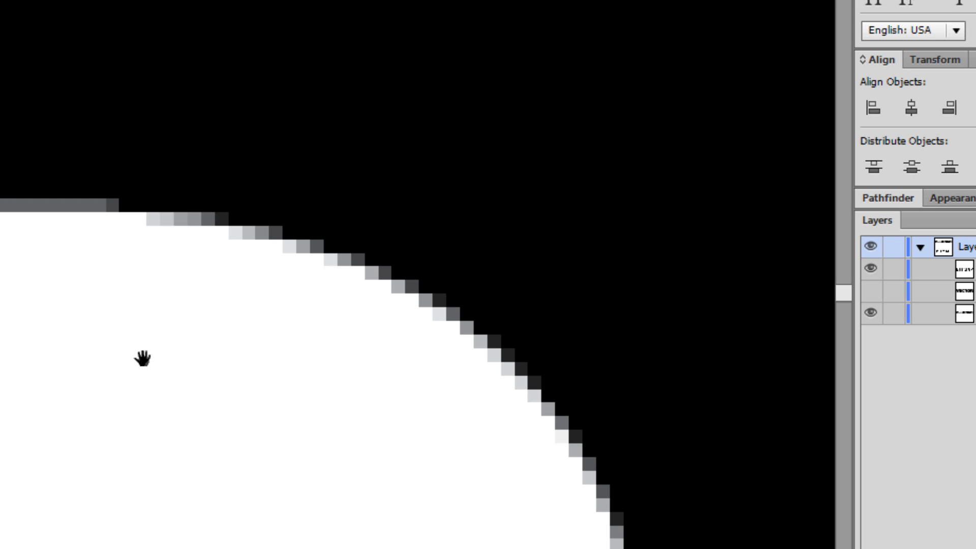
{"action": "left_click_drag", "start_coordinate": [157, 342], "coordinate": [363, 262]}
{"action": "left_click_drag", "start_coordinate": [518, 191], "coordinate": [370, 279]}
{"action": "left_click", "coordinate": [250, 398], "text": "alt"}
{"action": "left_click", "coordinate": [458, 257]}
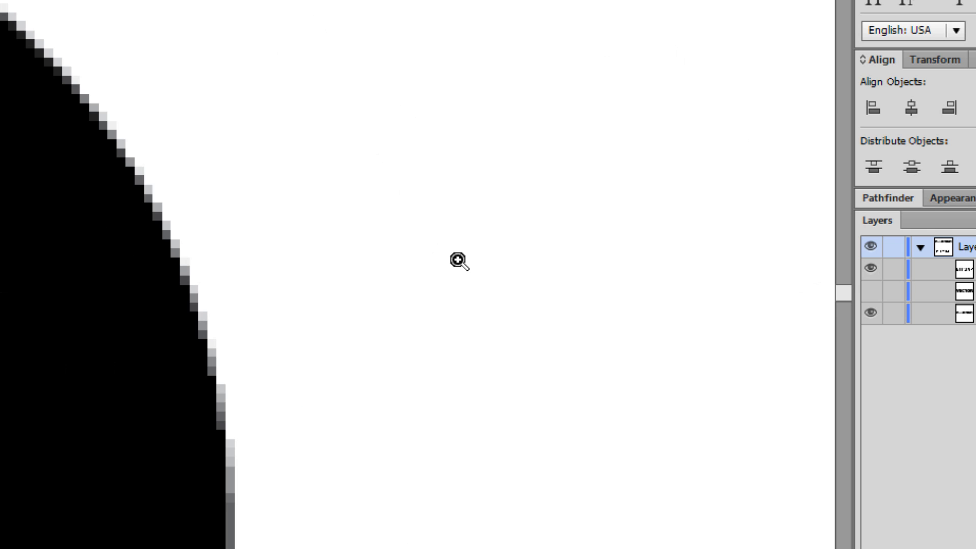
{"action": "left_click", "coordinate": [192, 382], "text": "alt"}
{"action": "left_click", "coordinate": [194, 401], "text": "alt"}
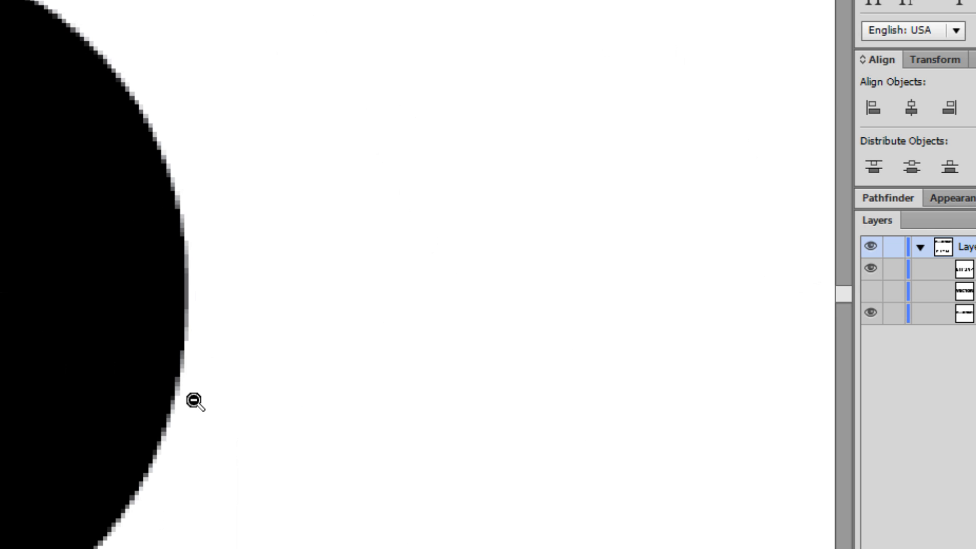
- Show the hidden VECTOR object in Layer 1 with the whole artboard in view at 66.67%
{"action": "left_click", "coordinate": [163, 244], "text": "alt"}
{"action": "left_click", "coordinate": [105, 300]}
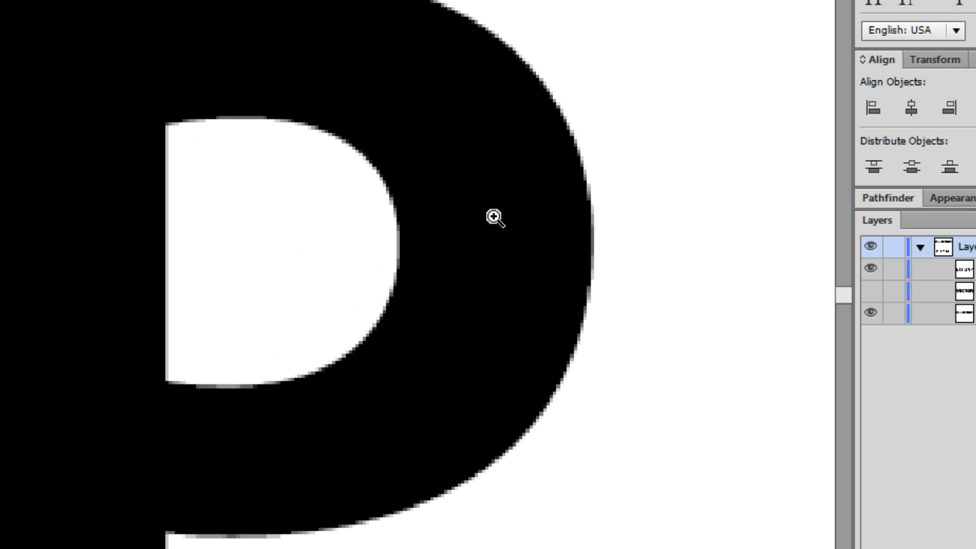
{"action": "left_click", "coordinate": [468, 209], "text": "alt"}
{"action": "left_click", "coordinate": [233, 283], "text": "alt"}
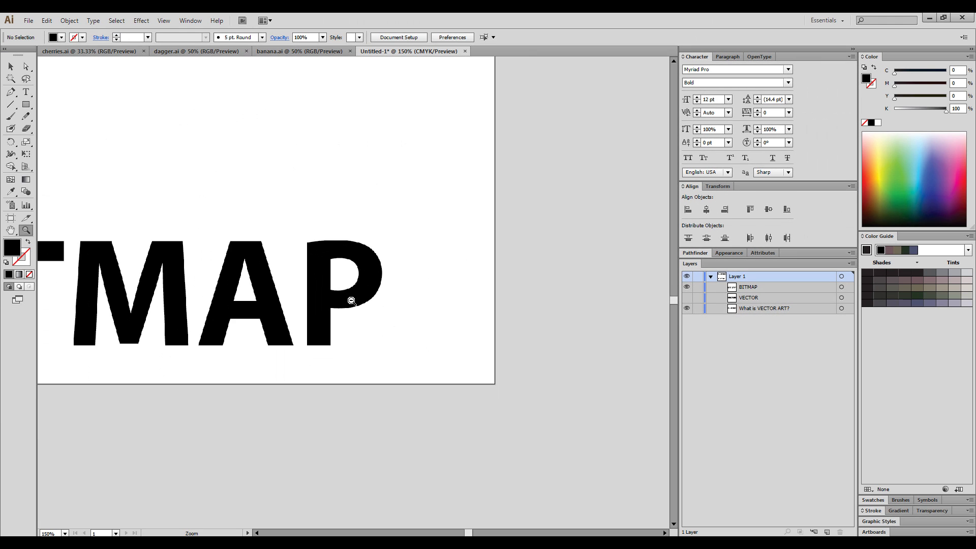
{"action": "left_click", "coordinate": [354, 304], "text": "alt"}
{"action": "left_click_drag", "start_coordinate": [337, 299], "coordinate": [480, 287]}
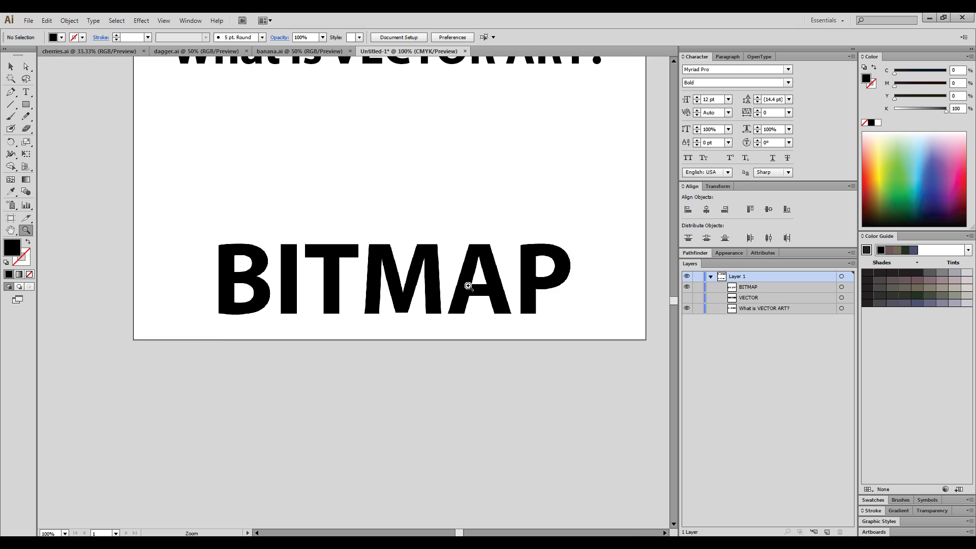
{"action": "left_click", "coordinate": [448, 283], "text": "alt"}
{"action": "left_click_drag", "start_coordinate": [389, 231], "coordinate": [481, 300]}
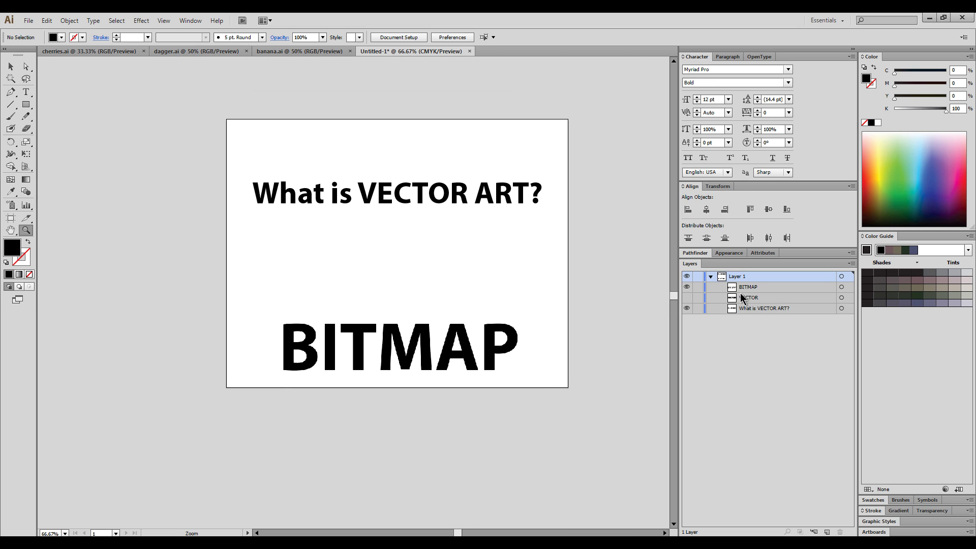
{"action": "left_click", "coordinate": [687, 298]}
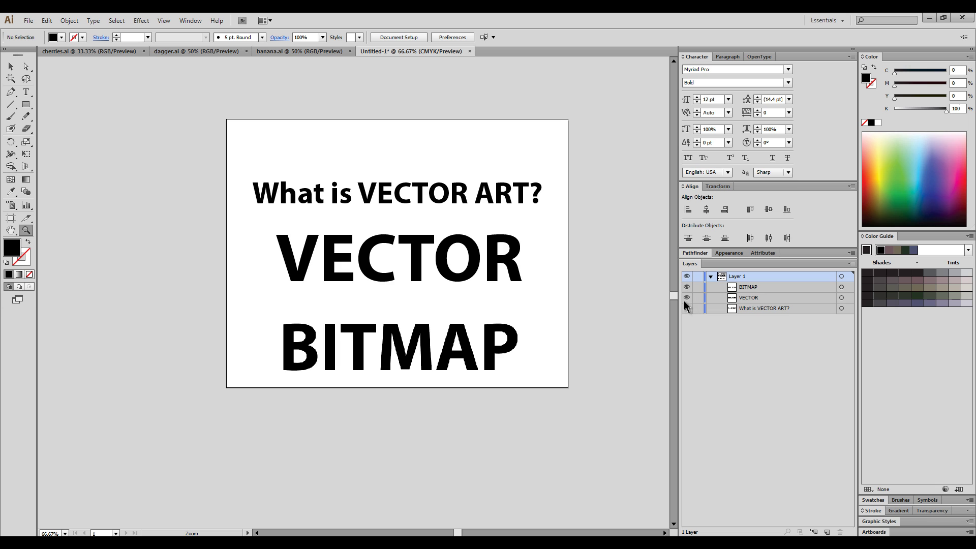
- Select the VECTOR text object and convert it to outlines, with its letters O and R magnified to 400%
{"action": "left_click", "coordinate": [445, 262]}
{"action": "left_click", "coordinate": [438, 272]}
{"action": "left_click", "coordinate": [433, 279]}
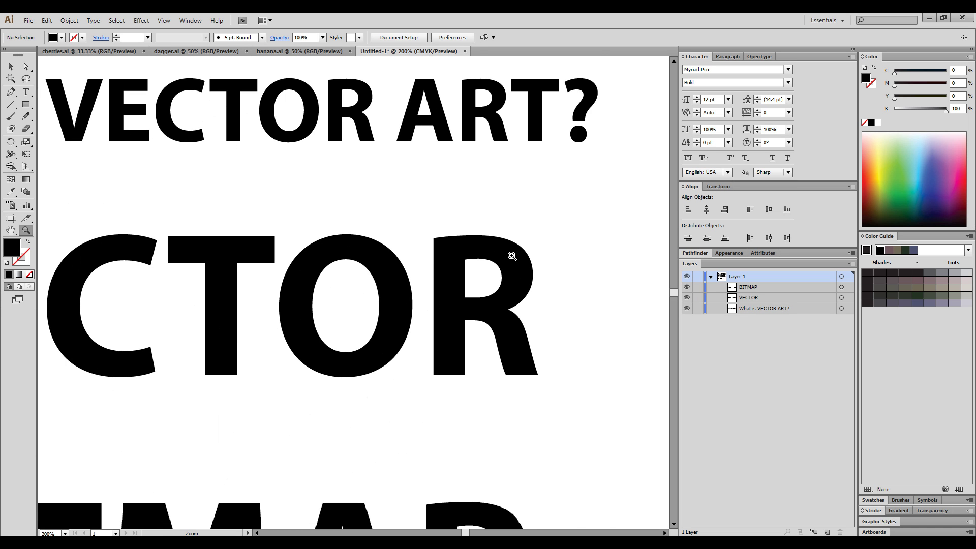
{"action": "left_click", "coordinate": [473, 274]}
{"action": "left_click", "coordinate": [562, 276]}
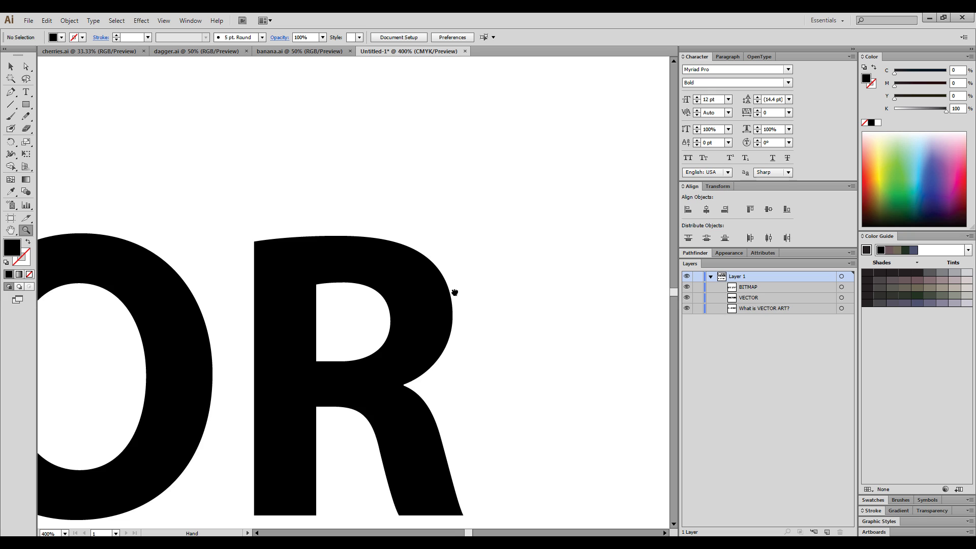
{"action": "left_click_drag", "start_coordinate": [457, 289], "coordinate": [519, 190]}
{"action": "left_click", "coordinate": [26, 66]}
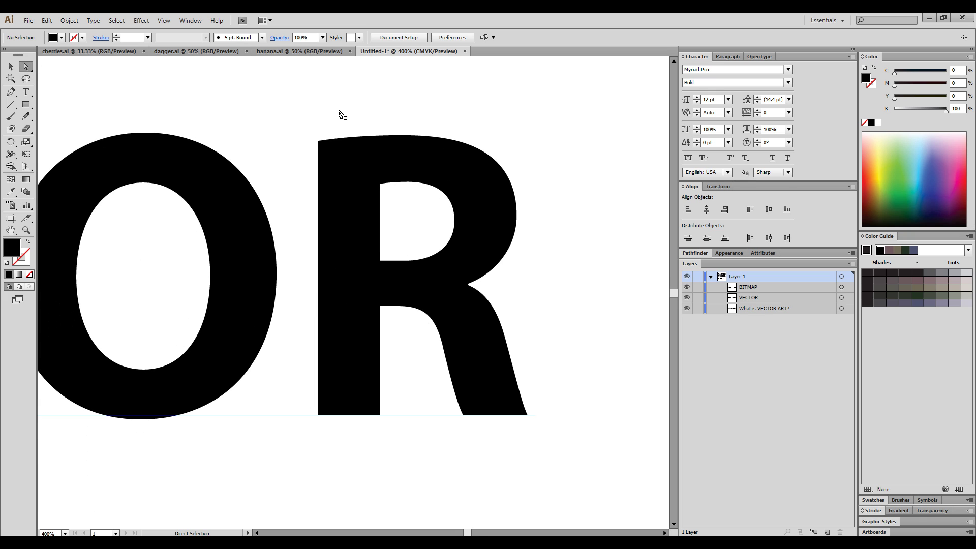
{"action": "left_click", "coordinate": [409, 147]}
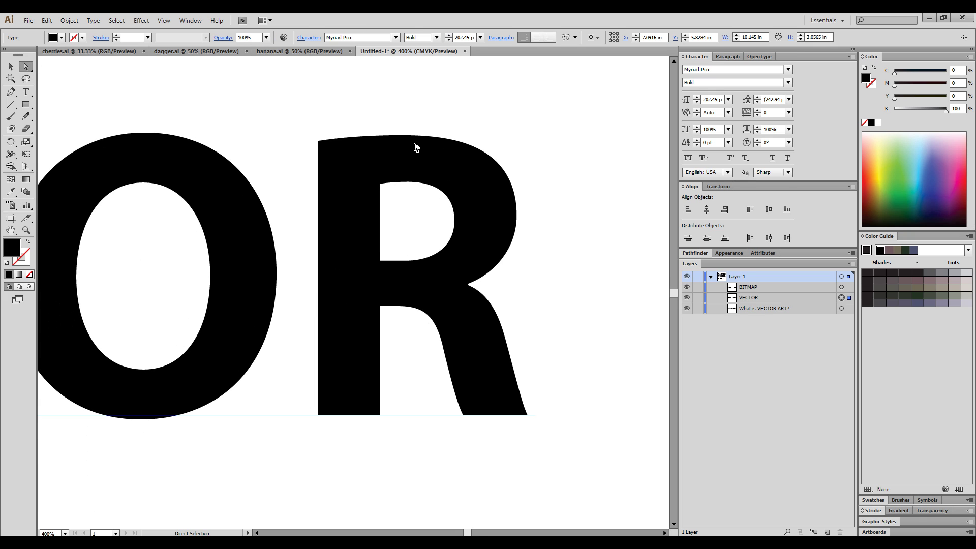
{"action": "left_click", "coordinate": [770, 302]}
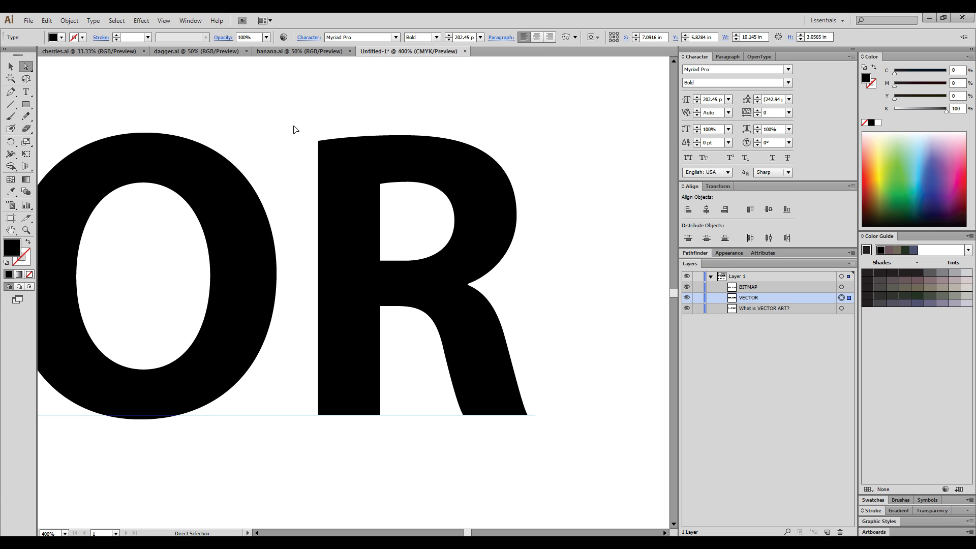
{"action": "left_click_drag", "start_coordinate": [297, 130], "coordinate": [344, 171]}
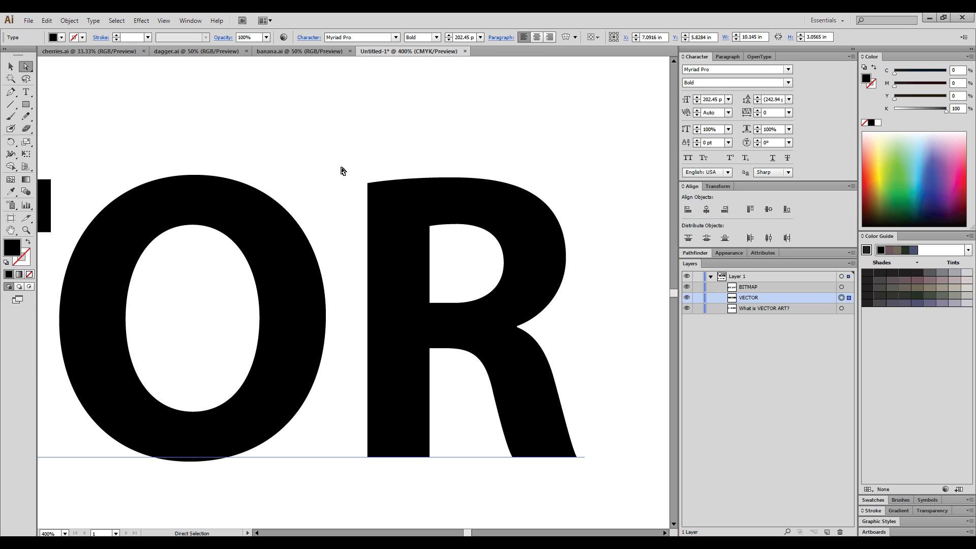
{"action": "left_click", "coordinate": [118, 20]}
{"action": "left_click", "coordinate": [128, 143]}
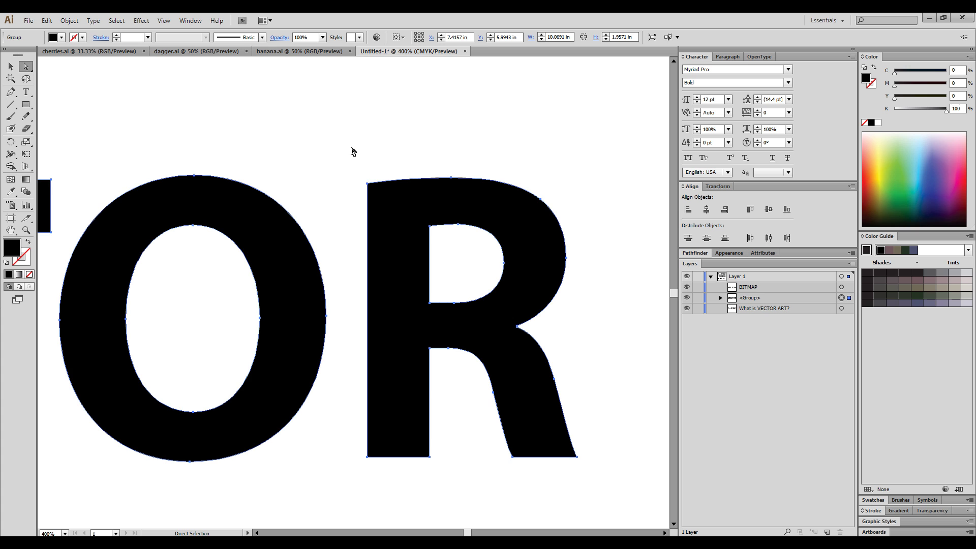
- Move the R's upper-left corner anchor outward to about X 10.86 in, Y 4.85 in, and bend the top edge into a wave using direction handles
{"action": "left_click", "coordinate": [26, 230]}
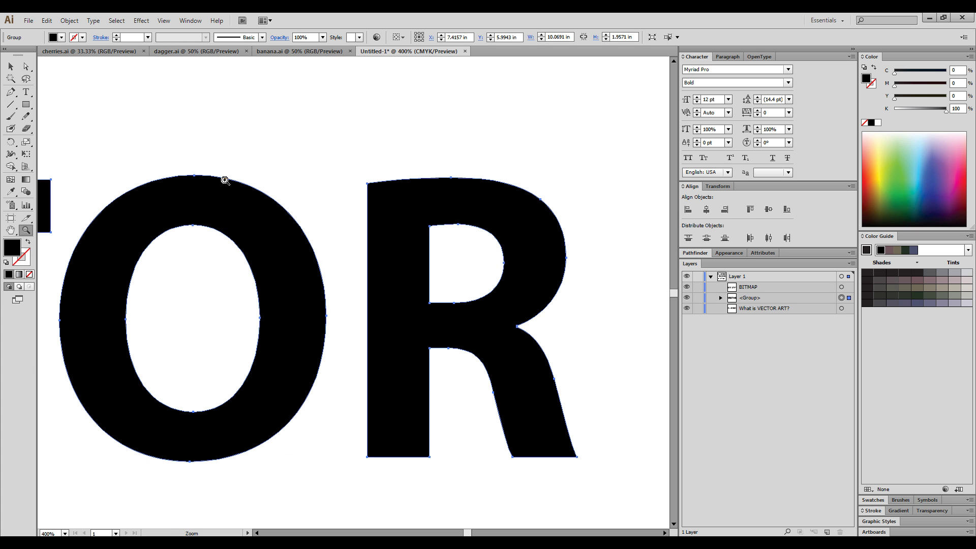
{"action": "left_click", "coordinate": [359, 191]}
{"action": "scroll", "coordinate": [376, 203], "scroll_direction": "down", "scroll_amount": 2}
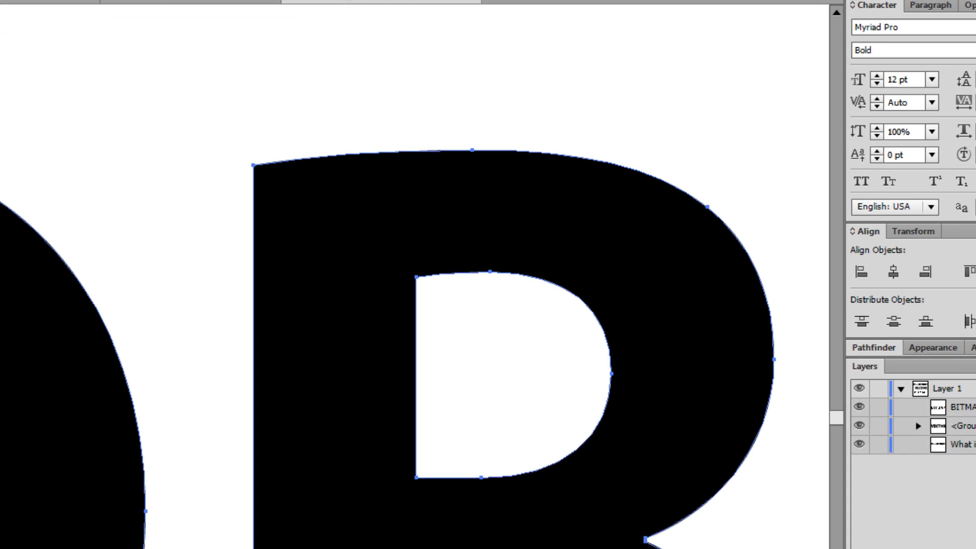
{"action": "left_click_drag", "start_coordinate": [231, 143], "coordinate": [184, 79]}
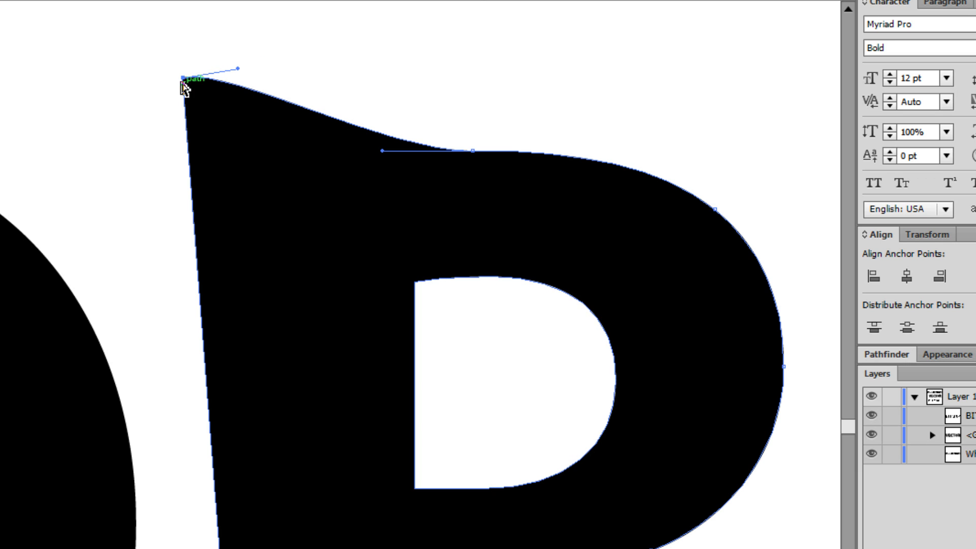
{"action": "left_click", "coordinate": [184, 79]}
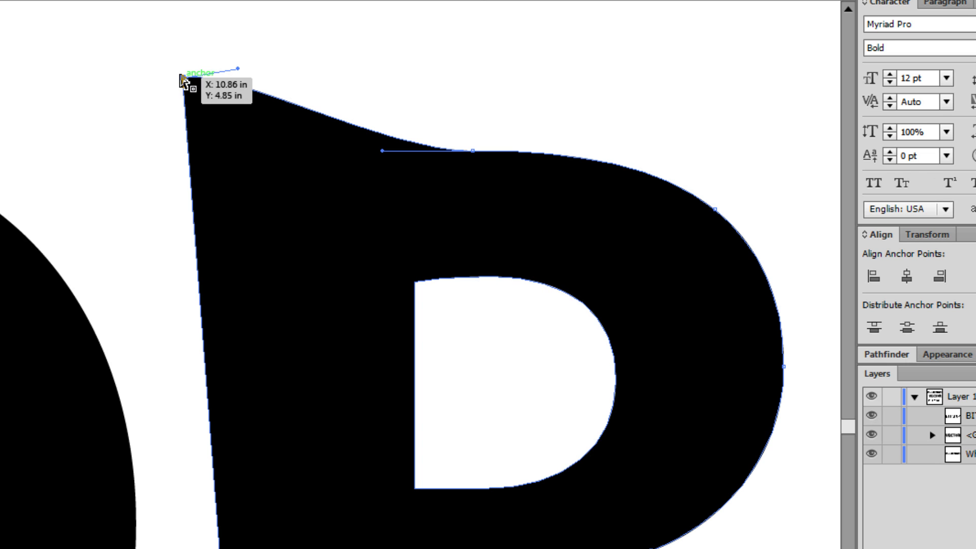
{"action": "left_click_drag", "start_coordinate": [381, 152], "coordinate": [407, 79]}
{"action": "left_click_drag", "start_coordinate": [237, 68], "coordinate": [251, 168]}
{"action": "left_click", "coordinate": [503, 84]}
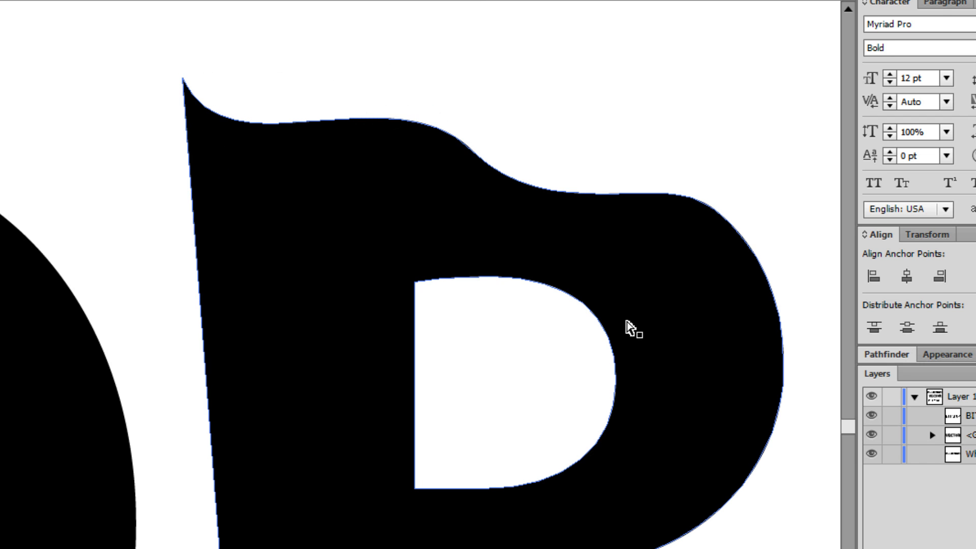
- Deselect the reshaped R and examine the edge of its wavy top at up to 6400% magnification
{"action": "left_click_drag", "start_coordinate": [652, 450], "coordinate": [588, 303]}
{"action": "left_click_drag", "start_coordinate": [505, 379], "coordinate": [529, 436]}
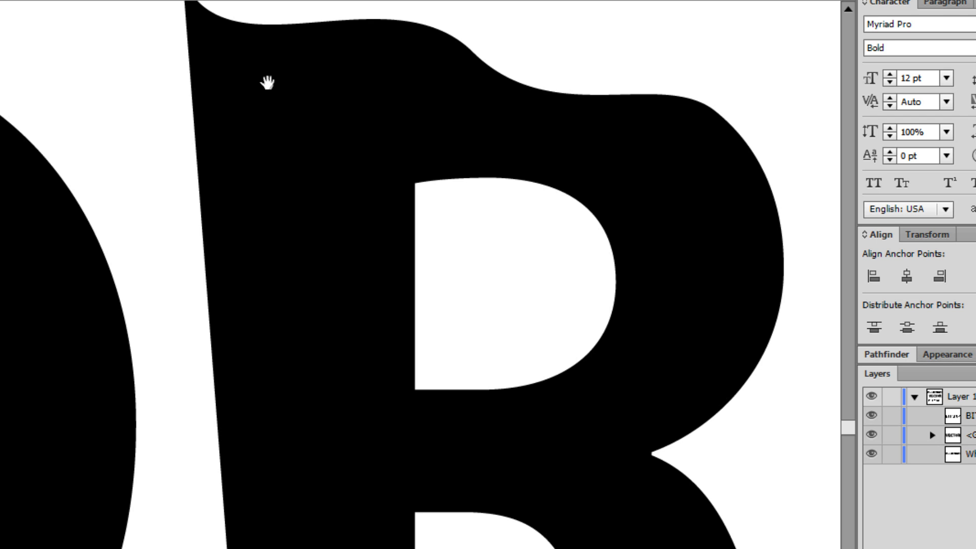
{"action": "scroll", "coordinate": [242, 157], "scroll_direction": "up", "scroll_amount": 10}
{"action": "left_click", "coordinate": [322, 462]}
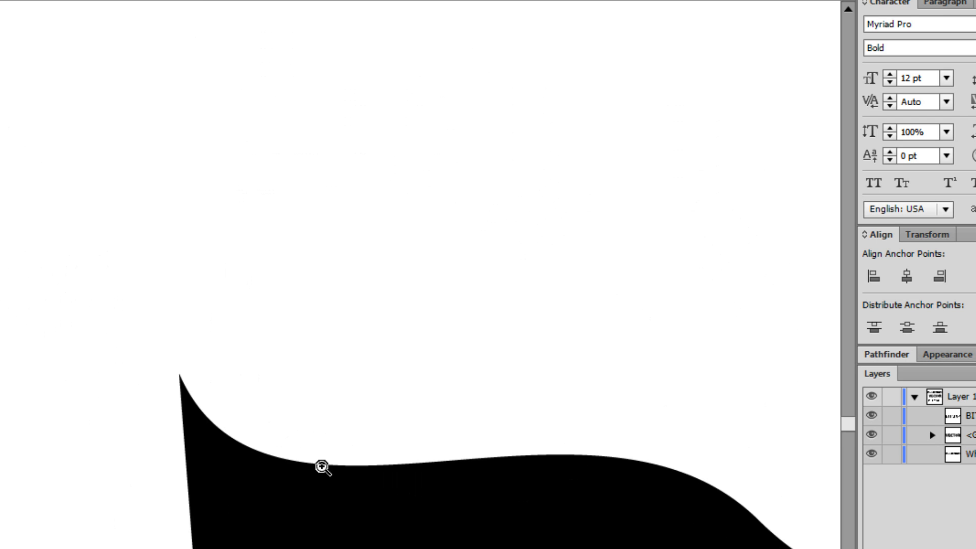
{"action": "left_click", "coordinate": [340, 464]}
{"action": "left_click", "coordinate": [344, 412]}
{"action": "left_click", "coordinate": [354, 417]}
{"action": "left_click", "coordinate": [353, 417]}
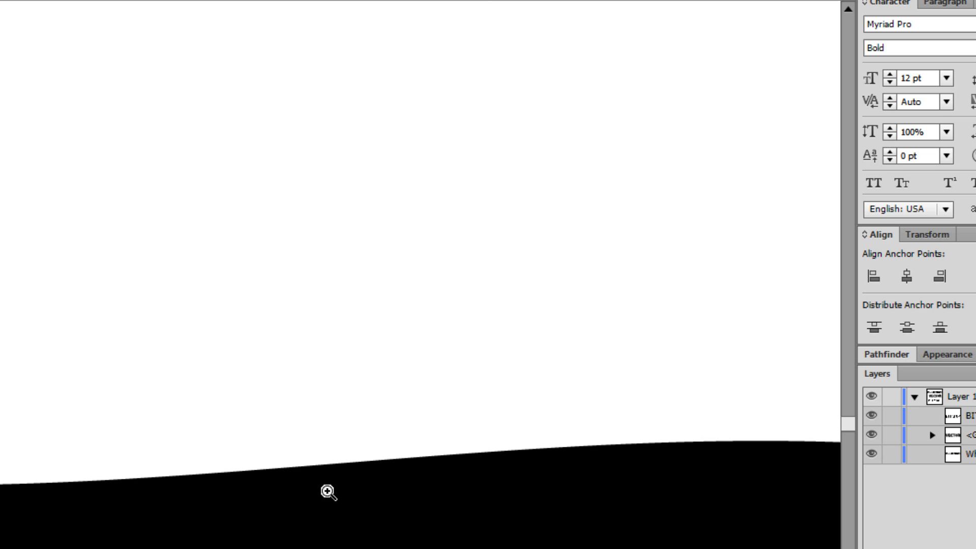
{"action": "left_click", "coordinate": [331, 465]}
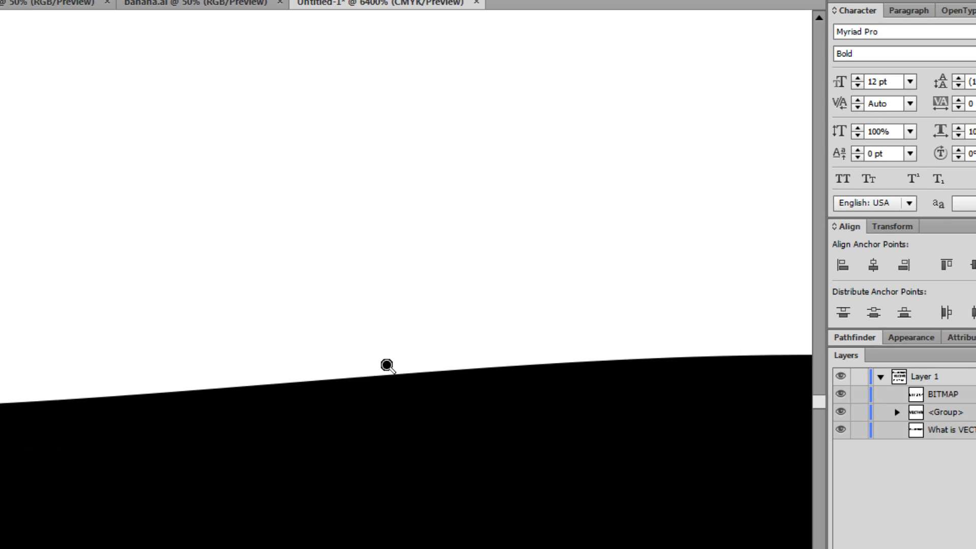
{"action": "left_click", "coordinate": [373, 409], "text": "alt"}
{"action": "left_click", "coordinate": [367, 451], "text": "alt"}
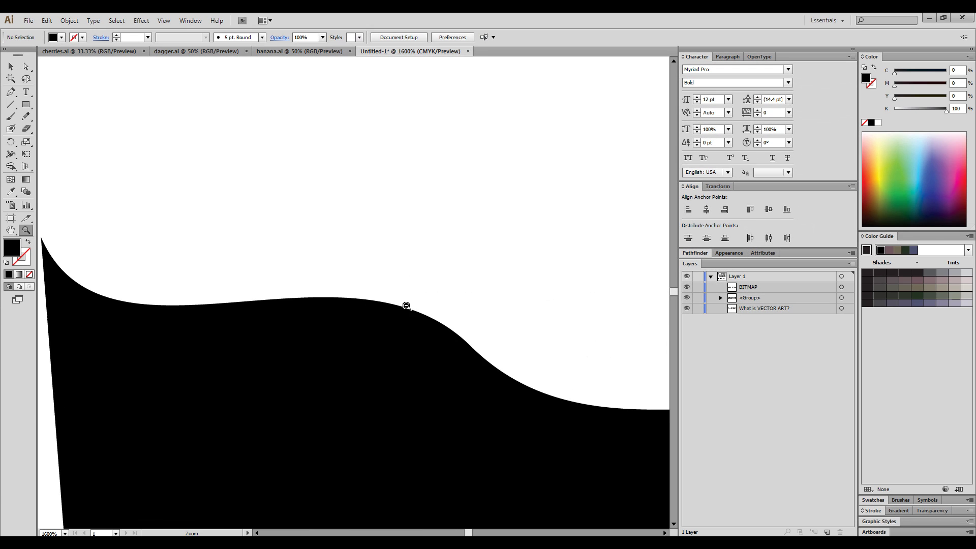
{"action": "left_click", "coordinate": [406, 306], "text": "alt"}
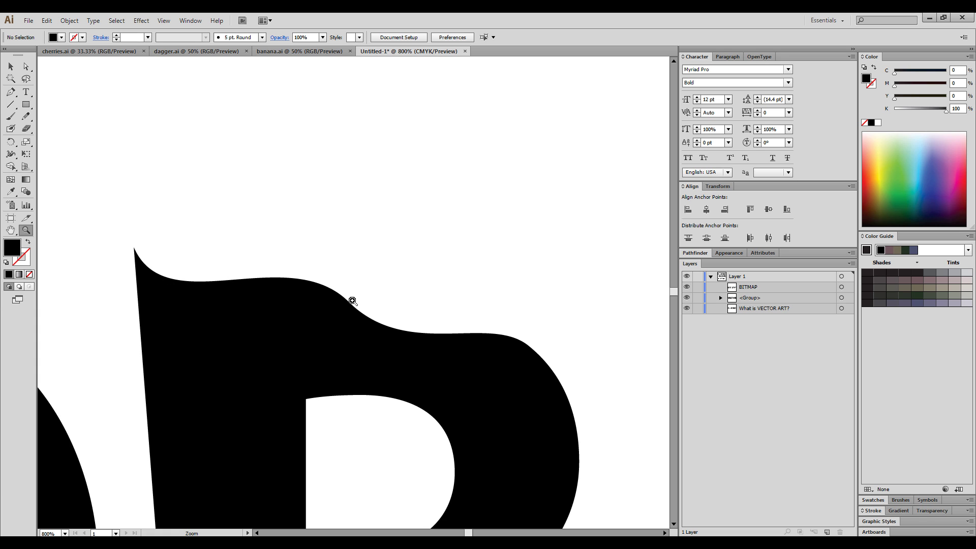
- Return to a 100% view of the whole artboard to compare VECTOR with BITMAP, and activate the Selection tool
{"action": "left_click_drag", "start_coordinate": [462, 395], "coordinate": [464, 254]}
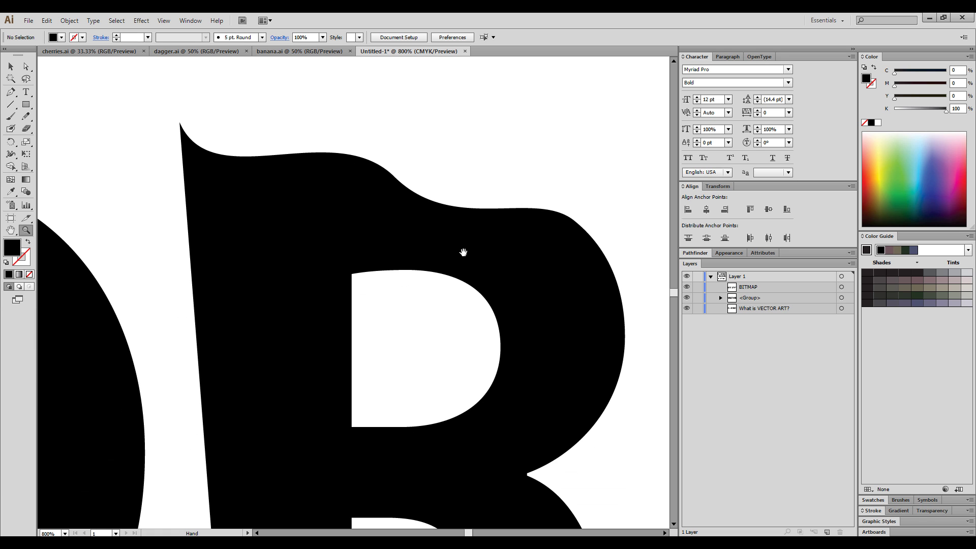
{"action": "left_click", "coordinate": [407, 322], "text": "alt"}
{"action": "left_click", "coordinate": [405, 329], "text": "alt"}
{"action": "left_click", "coordinate": [386, 334], "text": "alt"}
{"action": "left_click", "coordinate": [355, 335], "text": "alt"}
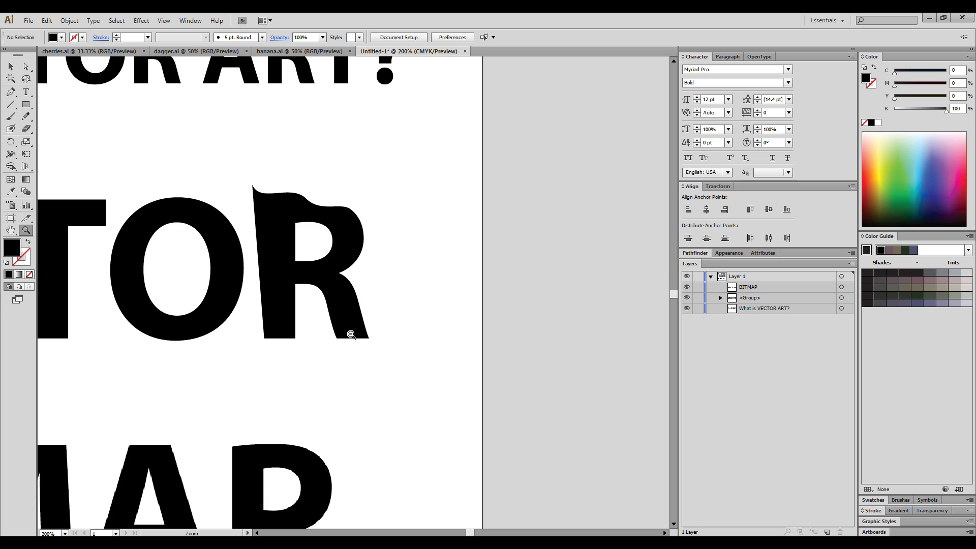
{"action": "left_click_drag", "start_coordinate": [319, 305], "coordinate": [431, 320]}
{"action": "left_click", "coordinate": [420, 311], "text": "alt"}
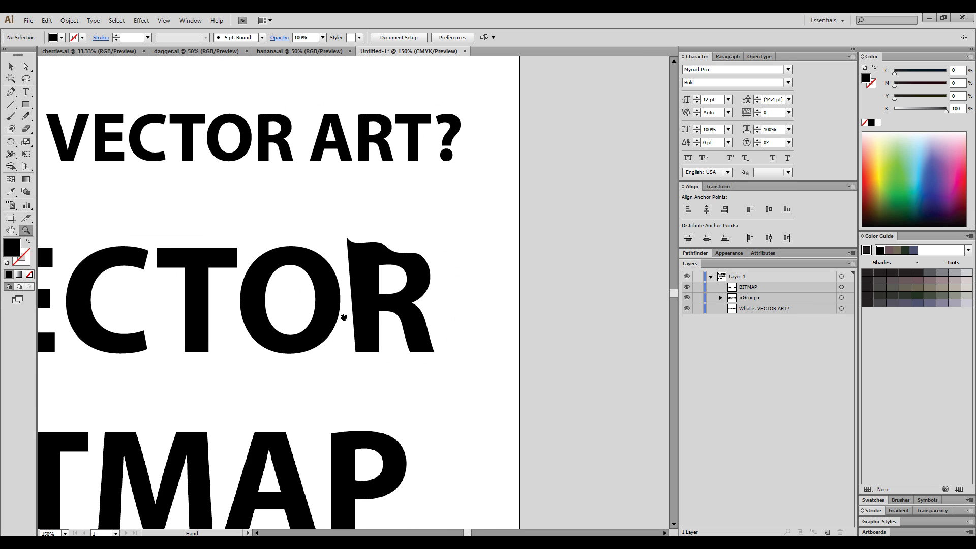
{"action": "left_click_drag", "start_coordinate": [339, 315], "coordinate": [488, 342]}
{"action": "left_click", "coordinate": [435, 343], "text": "alt"}
{"action": "left_click_drag", "start_coordinate": [405, 325], "coordinate": [469, 340]}
{"action": "left_click", "coordinate": [10, 66]}
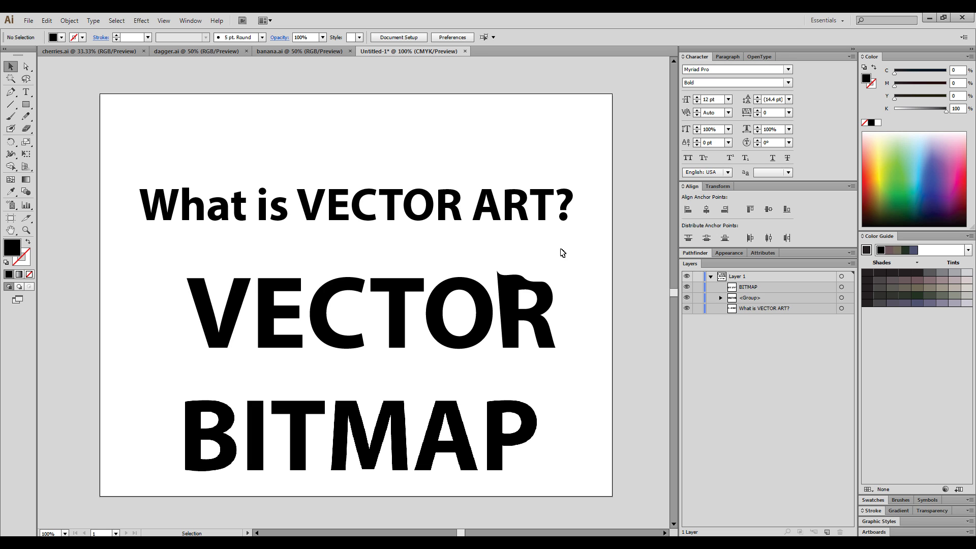
- Fill the outlined VECTOR group with orange (C 0, M 80.39, Y 96.86, K 0), deselect it and activate the Direct Selection tool
{"action": "key", "text": "space"}
{"action": "left_click_drag", "start_coordinate": [422, 368], "coordinate": [437, 348]}
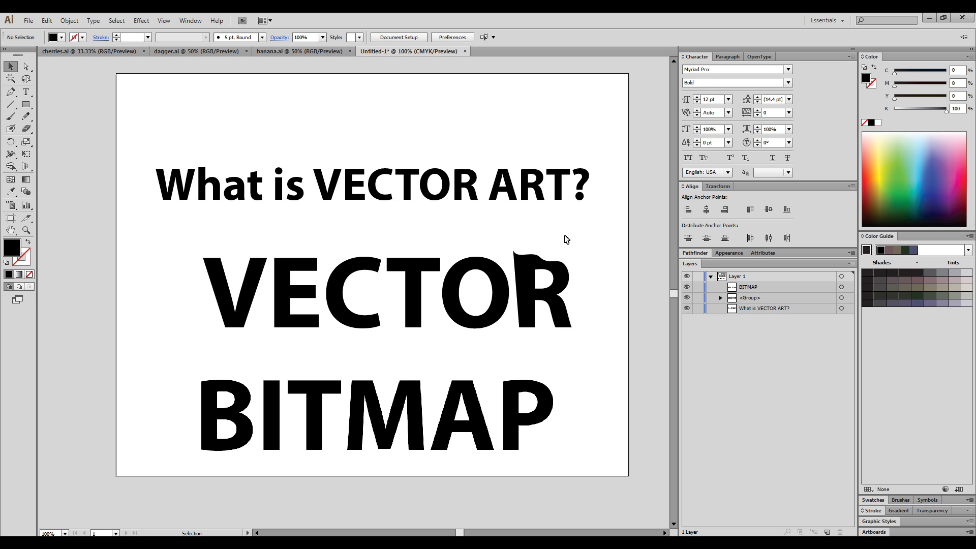
{"action": "left_click", "coordinate": [525, 262]}
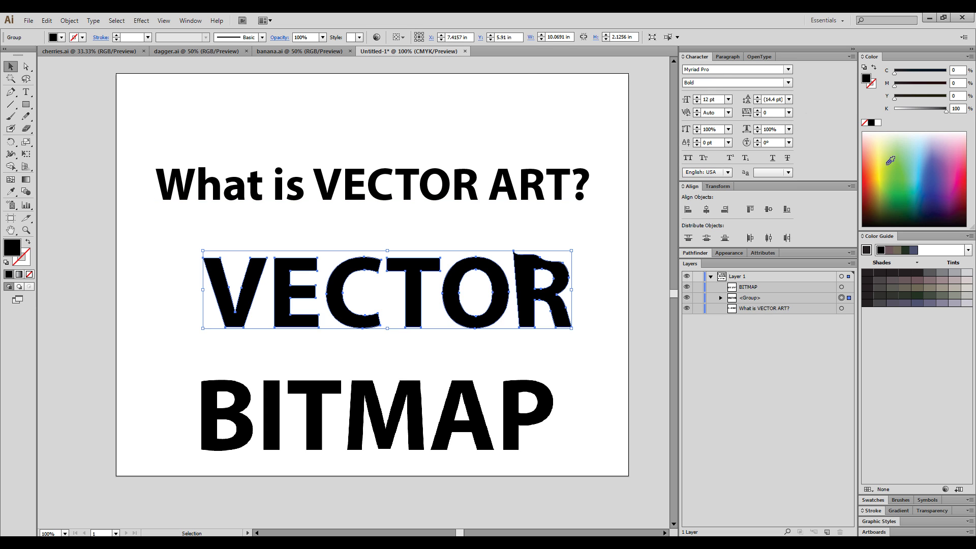
{"action": "left_click", "coordinate": [870, 169]}
{"action": "left_click", "coordinate": [589, 263]}
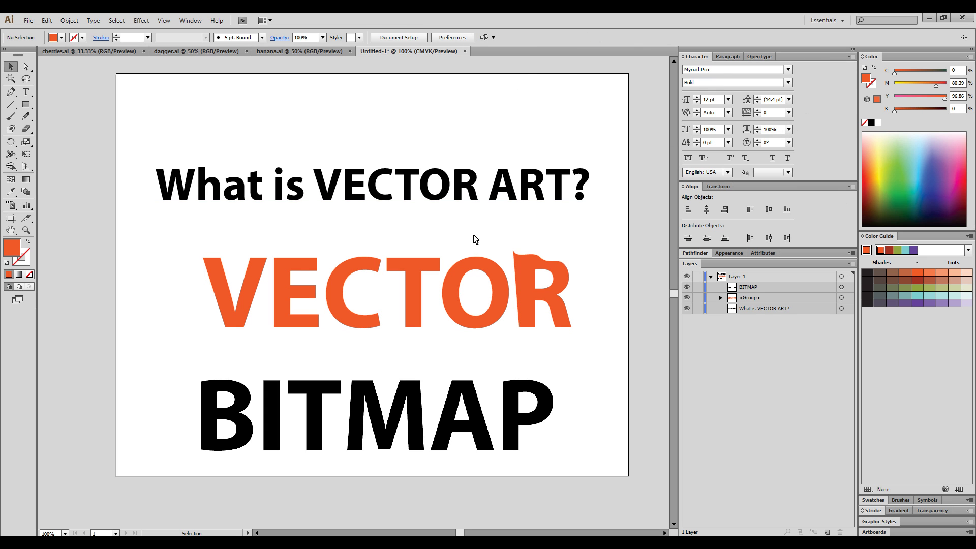
{"action": "left_click", "coordinate": [390, 257]}
{"action": "left_click", "coordinate": [26, 66]}
{"action": "left_click", "coordinate": [92, 142]}
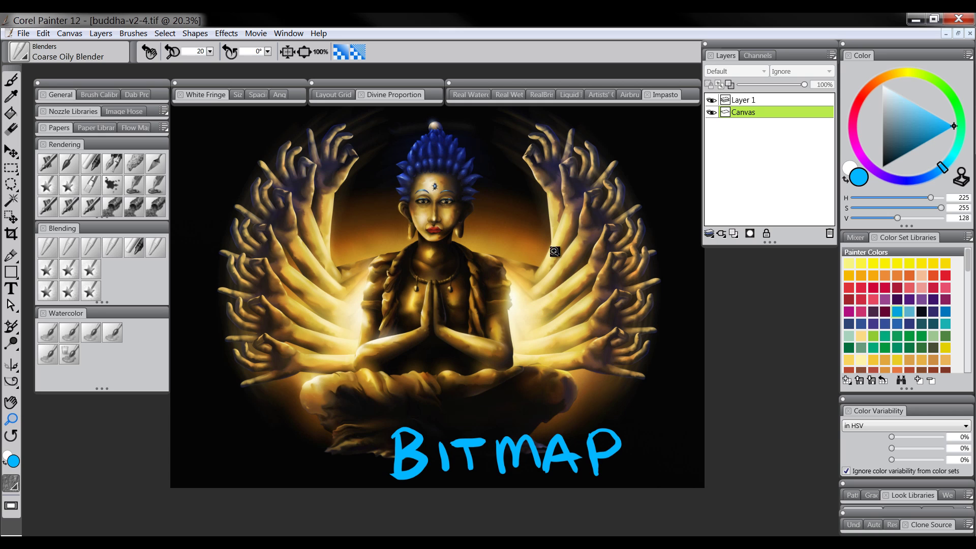
- In Corel Painter, examine the pixels around the figure's earlobe at up to 1600% magnification and return to a 25% view
{"action": "left_click", "coordinate": [454, 232]}
{"action": "left_click", "coordinate": [460, 231]}
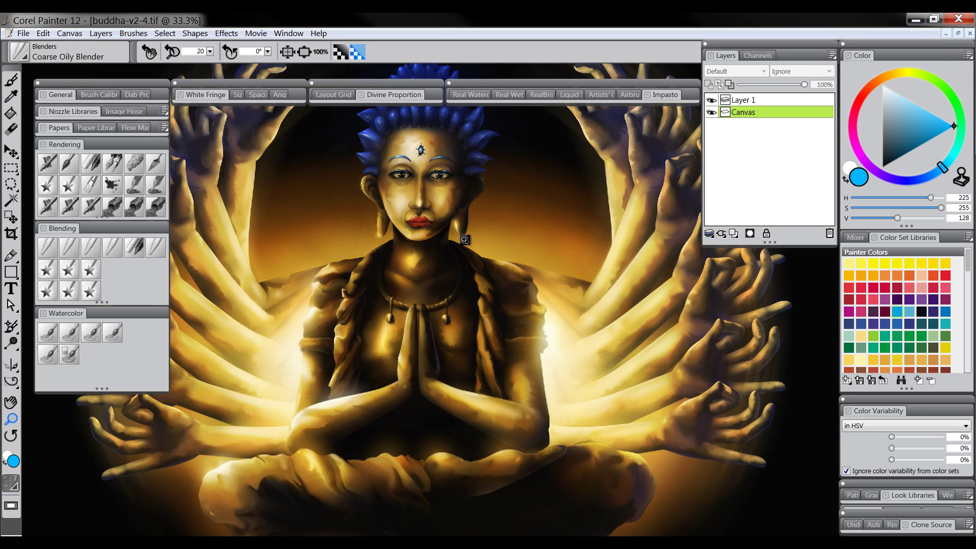
{"action": "left_click", "coordinate": [465, 229]}
{"action": "left_click", "coordinate": [465, 229]}
{"action": "left_click", "coordinate": [462, 228]}
{"action": "left_click", "coordinate": [460, 228]}
{"action": "left_click", "coordinate": [450, 227]}
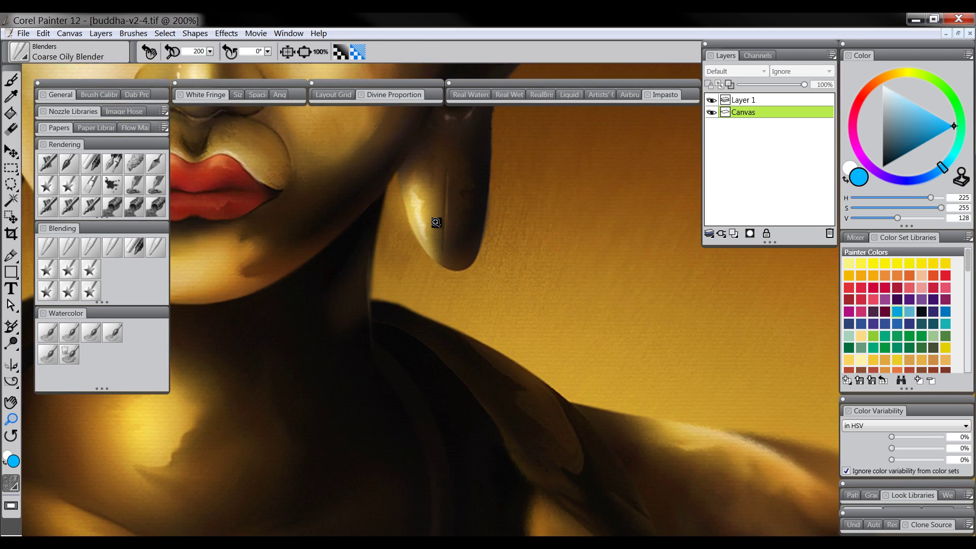
{"action": "left_click", "coordinate": [440, 226]}
{"action": "left_click", "coordinate": [432, 224]}
{"action": "left_click", "coordinate": [431, 228]}
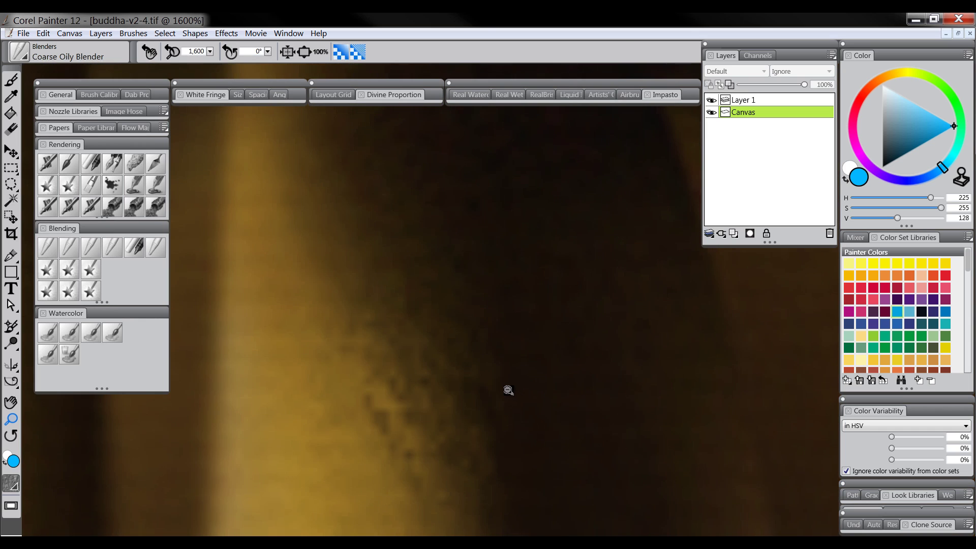
{"action": "scroll", "coordinate": [508, 390], "scroll_direction": "down", "scroll_amount": 10}
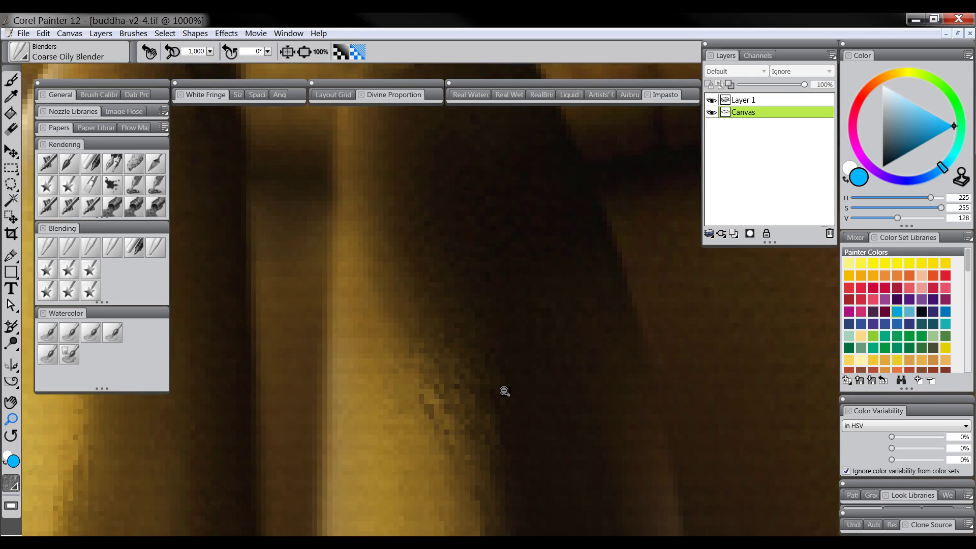
{"action": "scroll", "coordinate": [508, 402], "scroll_direction": "down", "scroll_amount": 2}
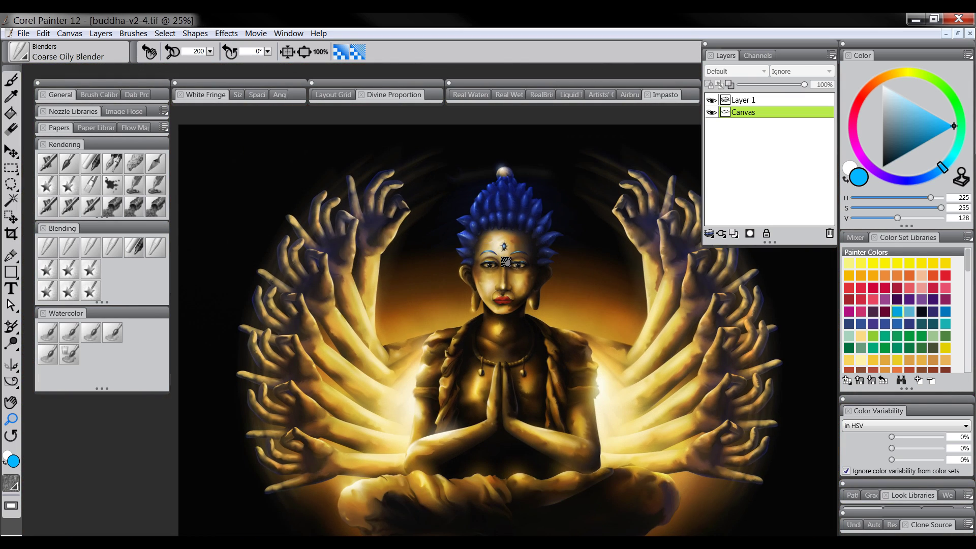
- Try smearing and blurring the figure's face and headdress with Blenders brushes, and undo the strokes
{"action": "left_click", "coordinate": [68, 249]}
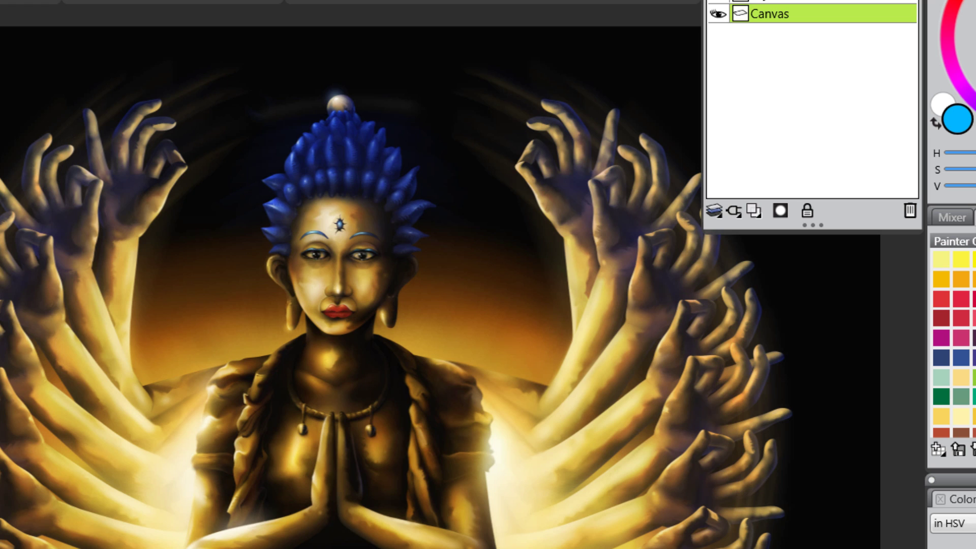
{"action": "mouse_move", "coordinate": [344, 202]}
{"action": "left_mouse_down"}
{"action": "mouse_move", "coordinate": [468, 131]}
{"action": "mouse_move", "coordinate": [355, 208]}
{"action": "mouse_move", "coordinate": [331, 283]}
{"action": "mouse_move", "coordinate": [274, 339]}
{"action": "mouse_move", "coordinate": [298, 262]}
{"action": "mouse_move", "coordinate": [294, 238]}
{"action": "mouse_move", "coordinate": [316, 332]}
{"action": "mouse_move", "coordinate": [329, 305]}
{"action": "left_mouse_up"}
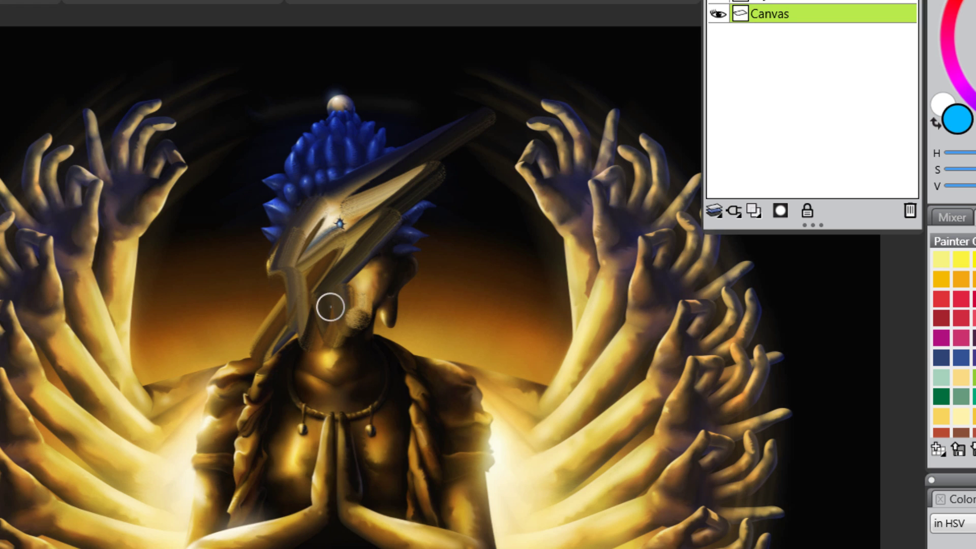
{"action": "mouse_move", "coordinate": [337, 211]}
{"action": "left_mouse_down"}
{"action": "mouse_move", "coordinate": [278, 246]}
{"action": "mouse_move", "coordinate": [301, 215]}
{"action": "mouse_move", "coordinate": [410, 176]}
{"action": "mouse_move", "coordinate": [354, 222]}
{"action": "mouse_move", "coordinate": [343, 274]}
{"action": "mouse_move", "coordinate": [290, 319]}
{"action": "mouse_move", "coordinate": [279, 347]}
{"action": "mouse_move", "coordinate": [337, 345]}
{"action": "mouse_move", "coordinate": [406, 311]}
{"action": "mouse_move", "coordinate": [387, 282]}
{"action": "mouse_move", "coordinate": [405, 274]}
{"action": "mouse_move", "coordinate": [409, 239]}
{"action": "mouse_move", "coordinate": [396, 215]}
{"action": "mouse_move", "coordinate": [330, 158]}
{"action": "mouse_move", "coordinate": [299, 150]}
{"action": "left_mouse_up"}
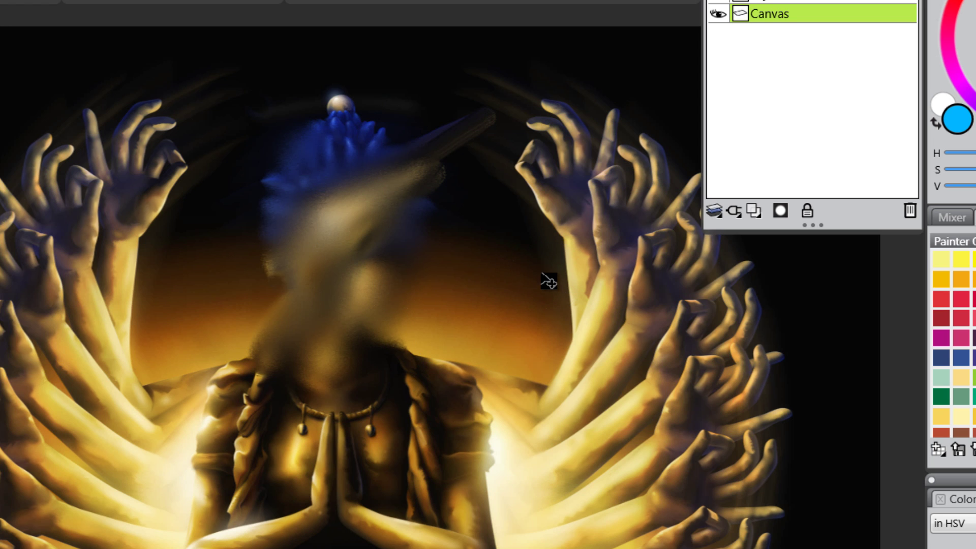
{"action": "key", "text": "ctrl+z"}
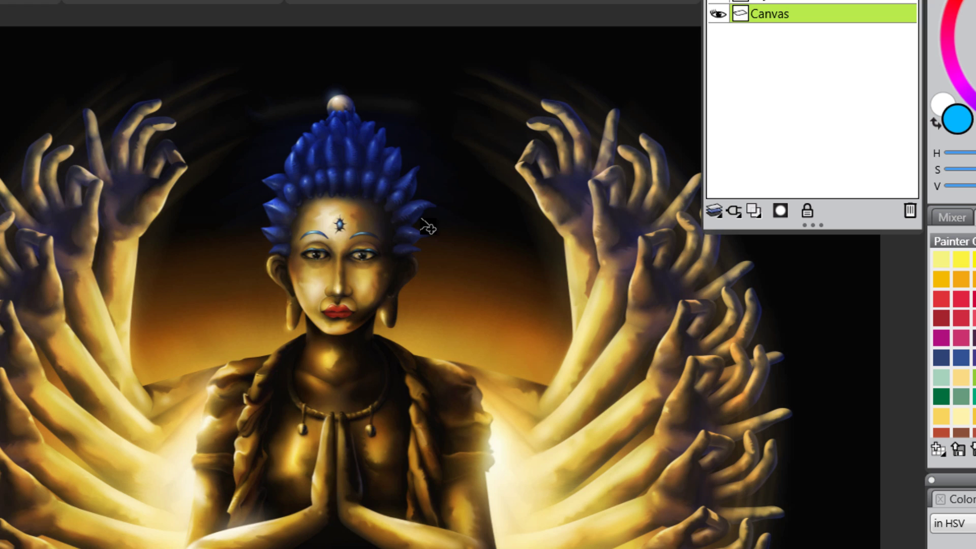
{"action": "scroll", "coordinate": [362, 343], "scroll_direction": "up", "scroll_amount": 2}
{"action": "scroll", "coordinate": [335, 319], "scroll_direction": "down", "scroll_amount": 2}
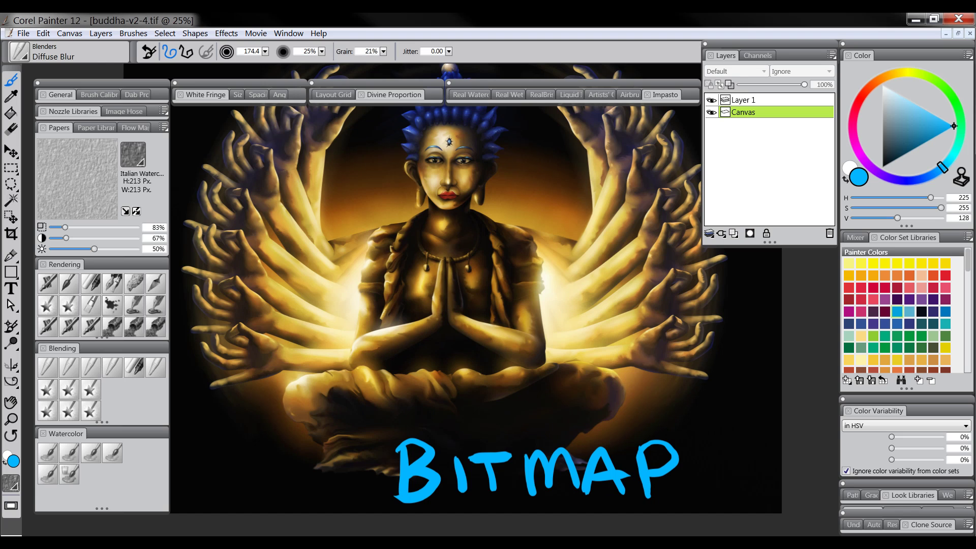
- Switch to Adobe Illustrator, bring up banana.ai at 100% magnification and inspect the banana's paths with the Direct Selection tool
{"action": "mouse_move", "coordinate": [302, 546]}
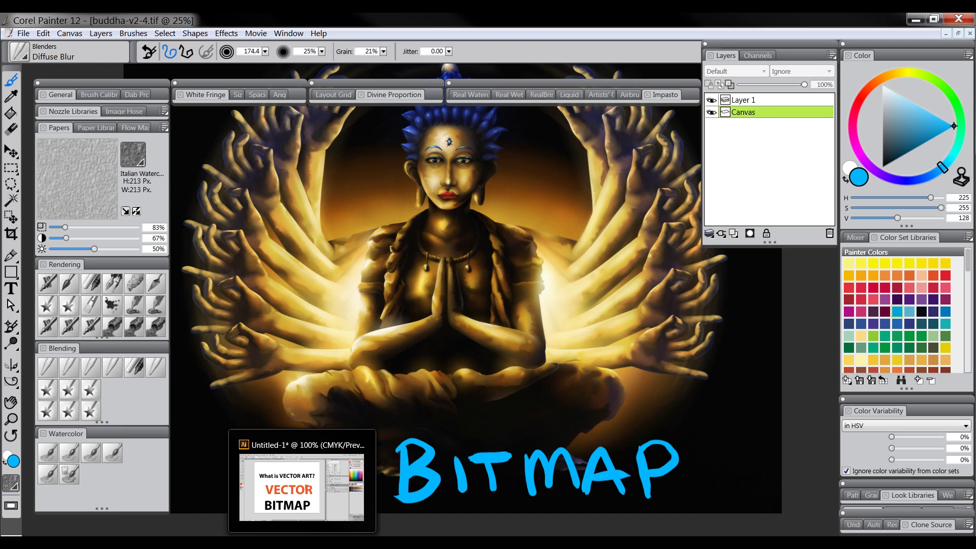
{"action": "left_click", "coordinate": [330, 514]}
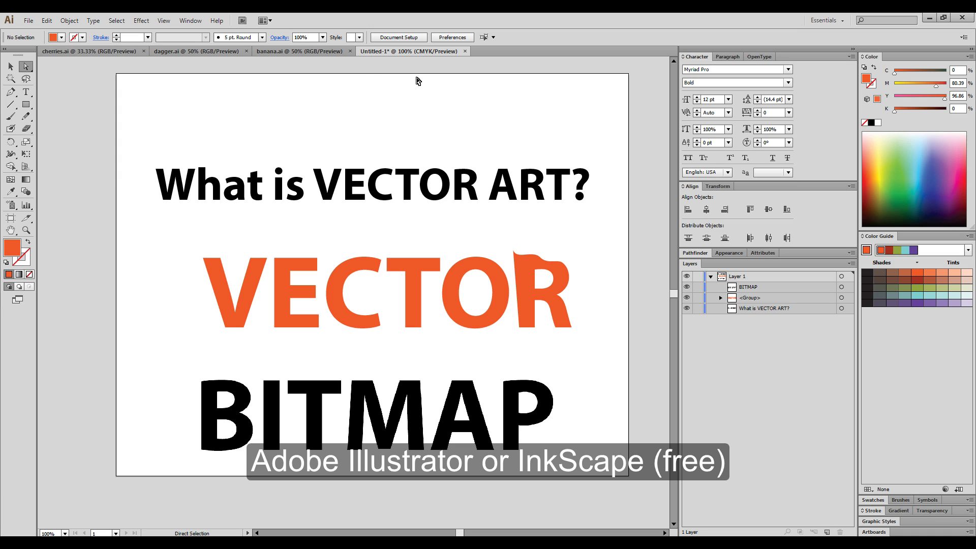
{"action": "left_click", "coordinate": [280, 51]}
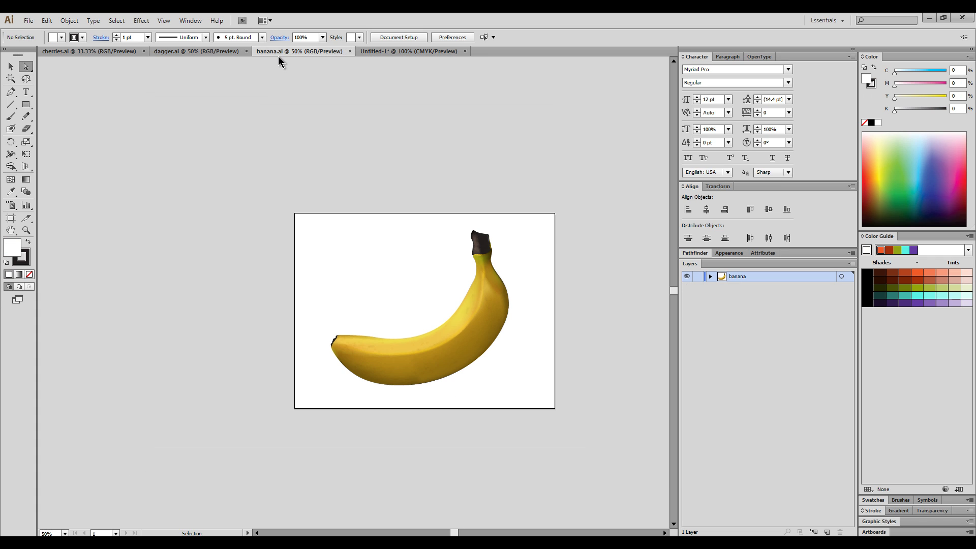
{"action": "left_click", "coordinate": [26, 230]}
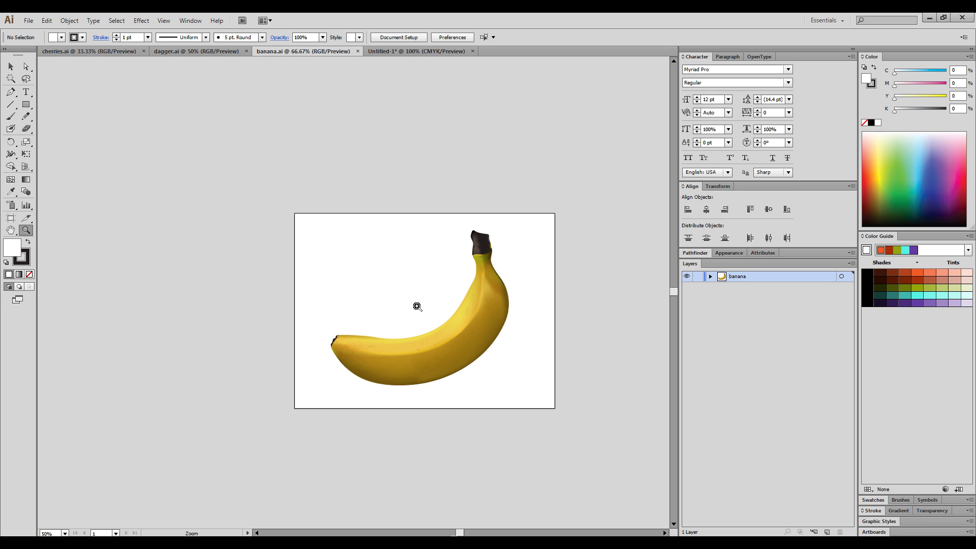
{"action": "left_click", "coordinate": [410, 302]}
{"action": "left_click", "coordinate": [377, 302]}
{"action": "left_click_drag", "start_coordinate": [361, 316], "coordinate": [414, 301]}
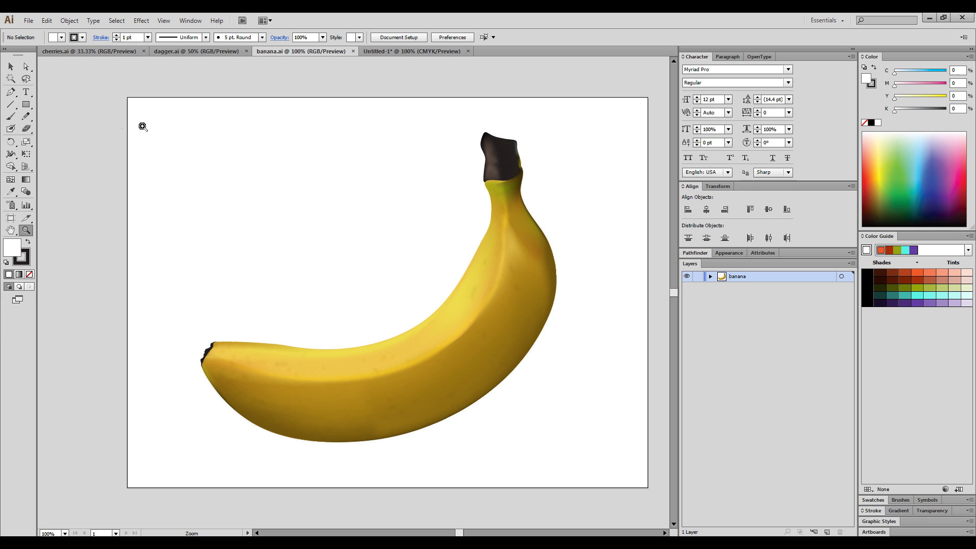
{"action": "left_click", "coordinate": [25, 67]}
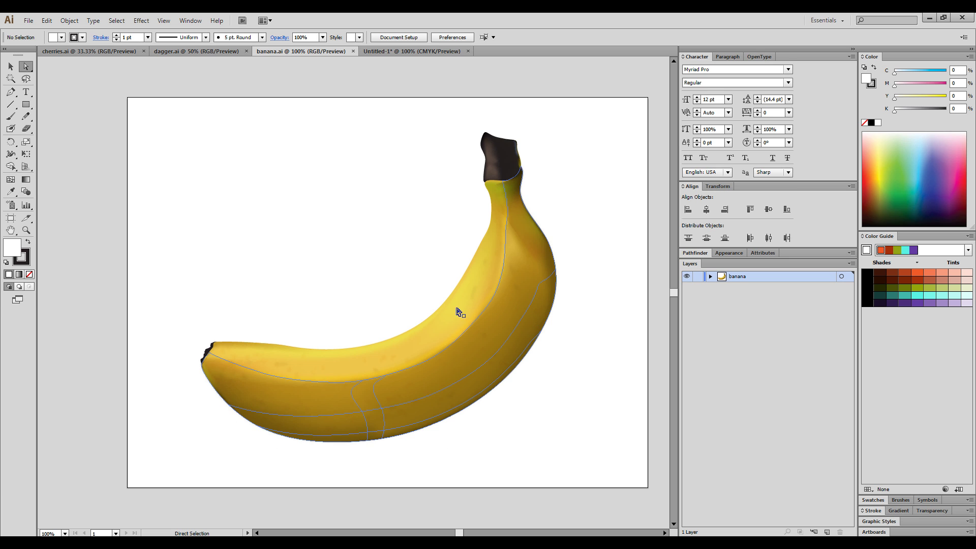
- Examine the banana's inner edge and the junction with its dark stem at 1200% magnification
{"action": "left_click", "coordinate": [26, 230]}
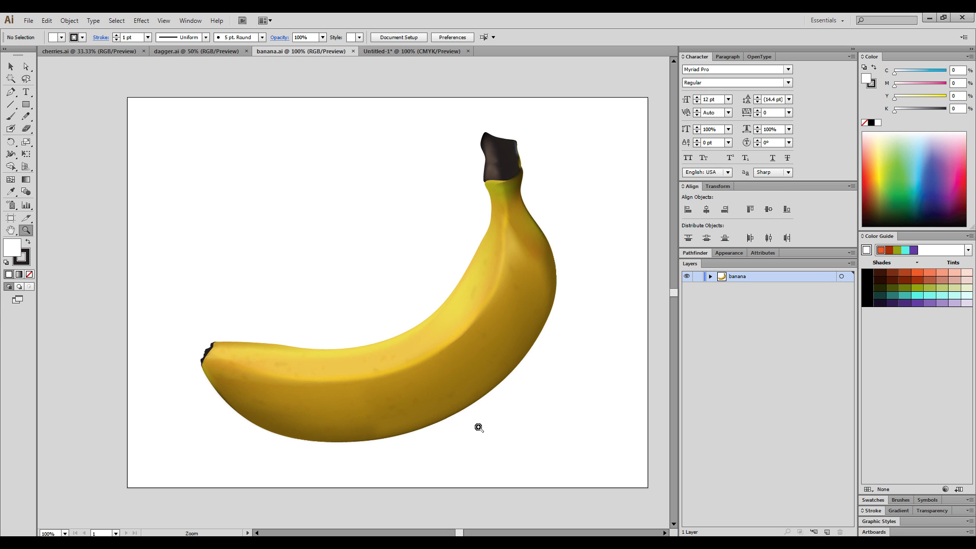
{"action": "left_click", "coordinate": [487, 288]}
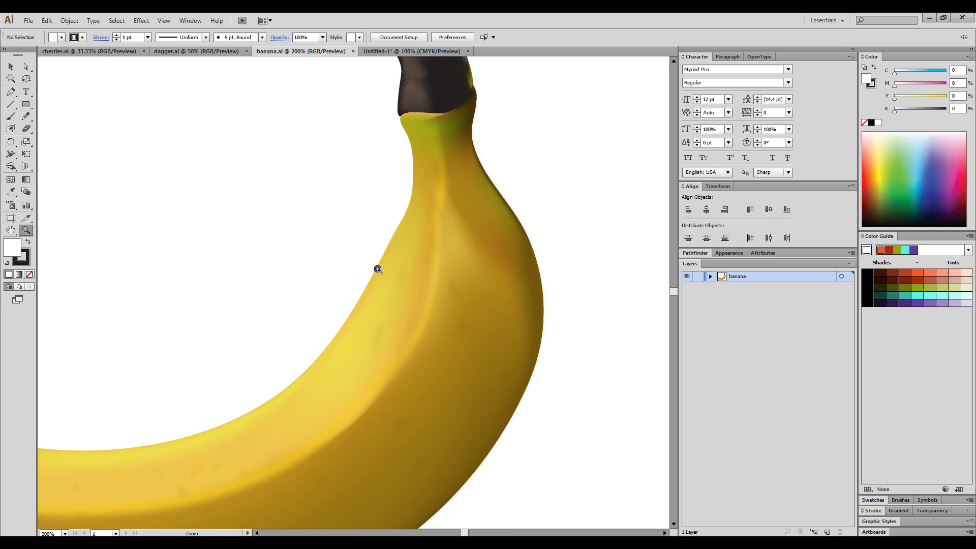
{"action": "left_click", "coordinate": [376, 271]}
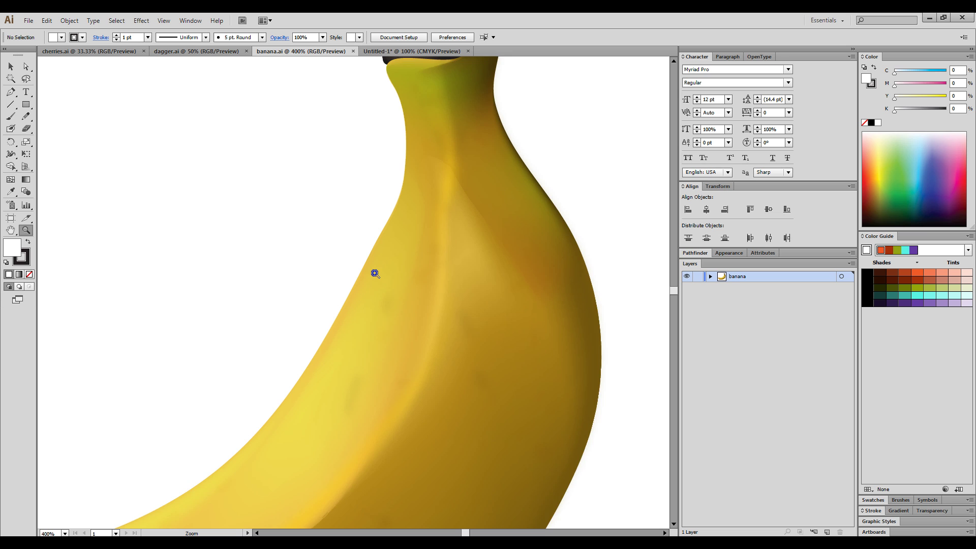
{"action": "left_click", "coordinate": [367, 269]}
{"action": "left_click", "coordinate": [365, 268]}
{"action": "left_click_drag", "start_coordinate": [436, 229], "coordinate": [422, 408]}
{"action": "scroll", "coordinate": [451, 266], "scroll_direction": "up", "scroll_amount": 10}
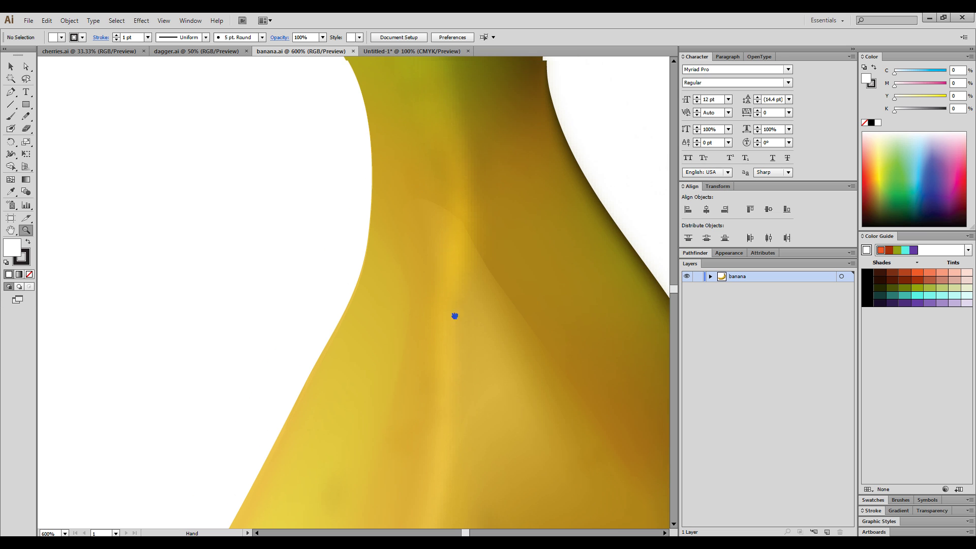
{"action": "left_click", "coordinate": [407, 253]}
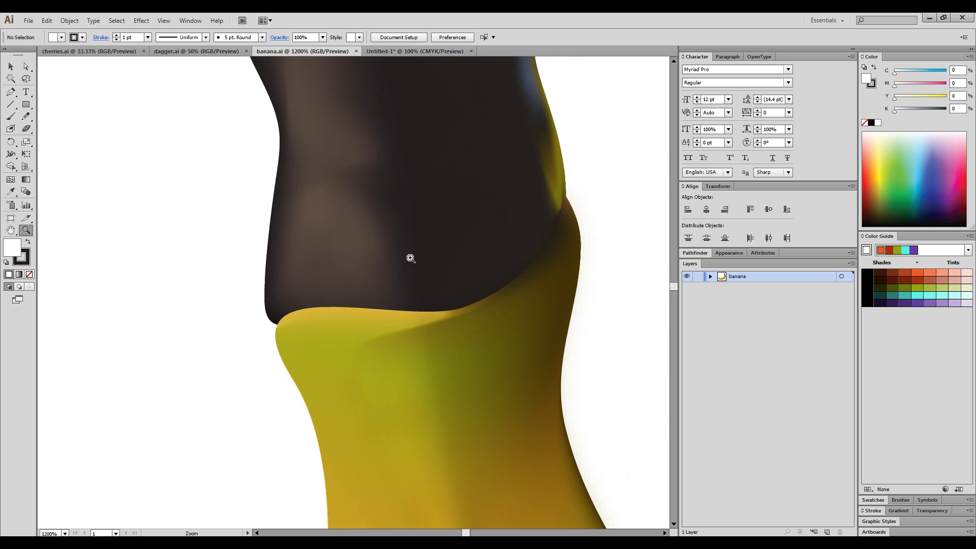
{"action": "left_click", "coordinate": [423, 293]}
{"action": "left_click", "coordinate": [434, 396]}
- Return to a 50% view showing the whole banana artboard
{"action": "left_click", "coordinate": [432, 395], "text": "alt"}
{"action": "left_click", "coordinate": [434, 395], "text": "alt"}
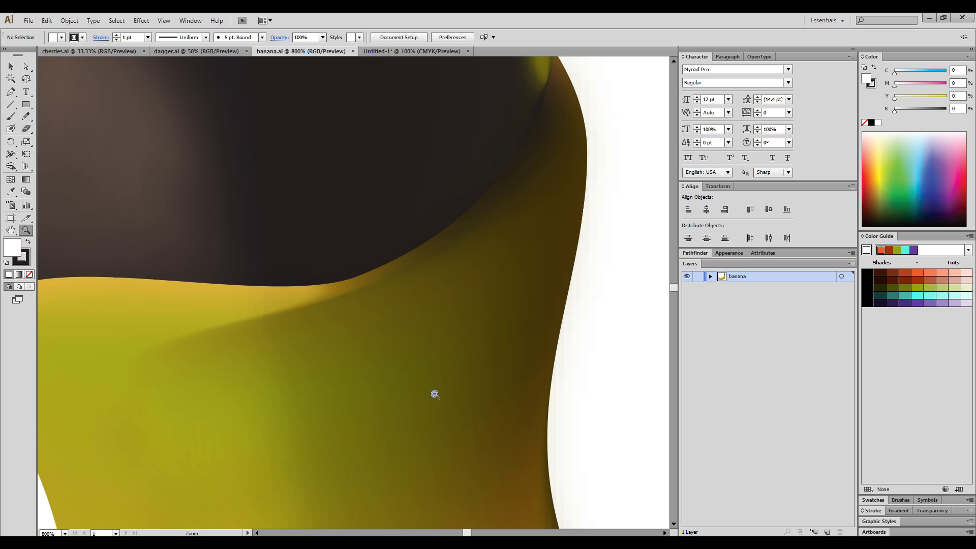
{"action": "left_click", "coordinate": [434, 393], "text": "alt"}
{"action": "left_click", "coordinate": [409, 374], "text": "alt"}
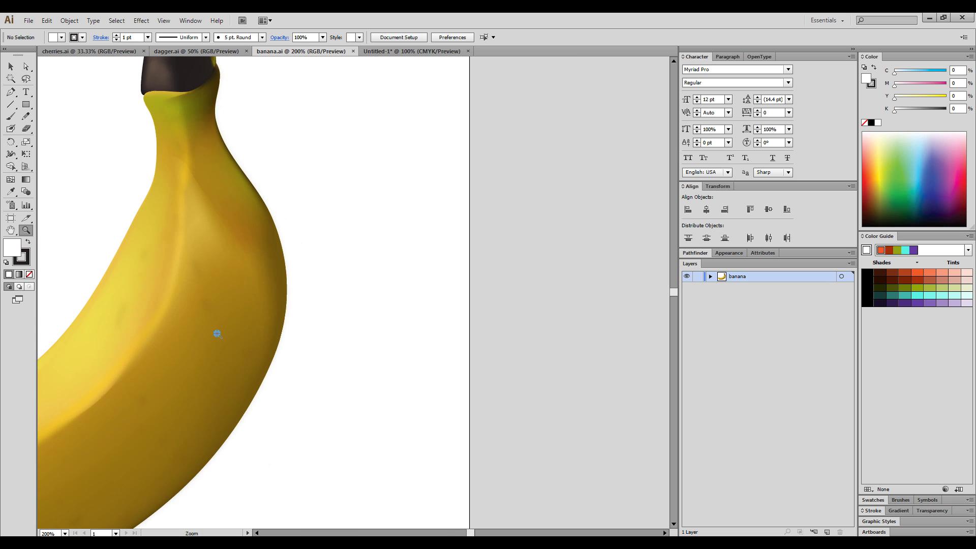
{"action": "left_click", "coordinate": [219, 337], "text": "alt"}
{"action": "left_click", "coordinate": [222, 340], "text": "alt"}
{"action": "left_click", "coordinate": [375, 254], "text": "alt"}
{"action": "left_click", "coordinate": [383, 252], "text": "alt"}
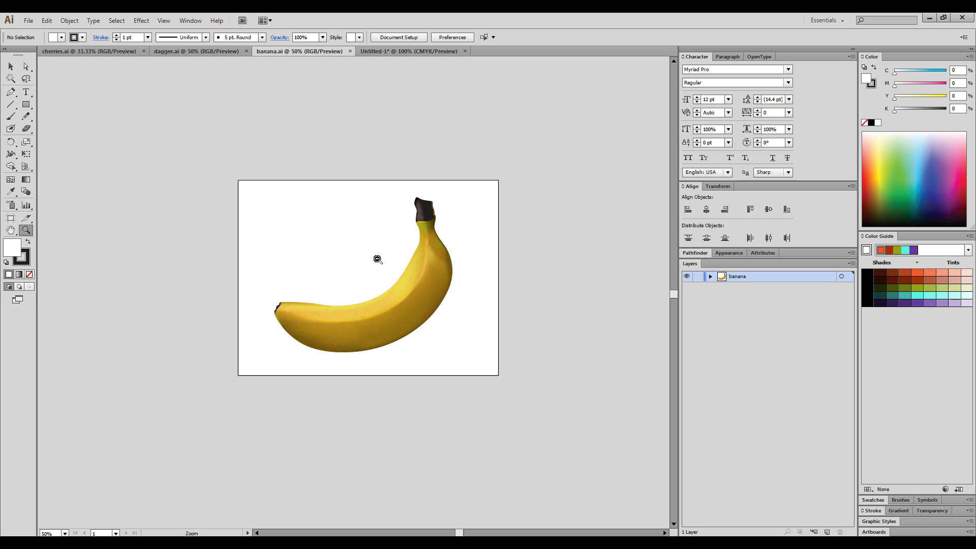
{"action": "left_click", "coordinate": [376, 285], "text": "alt"}
{"action": "left_click_drag", "start_coordinate": [369, 268], "coordinate": [355, 295]}
{"action": "left_click", "coordinate": [379, 323]}
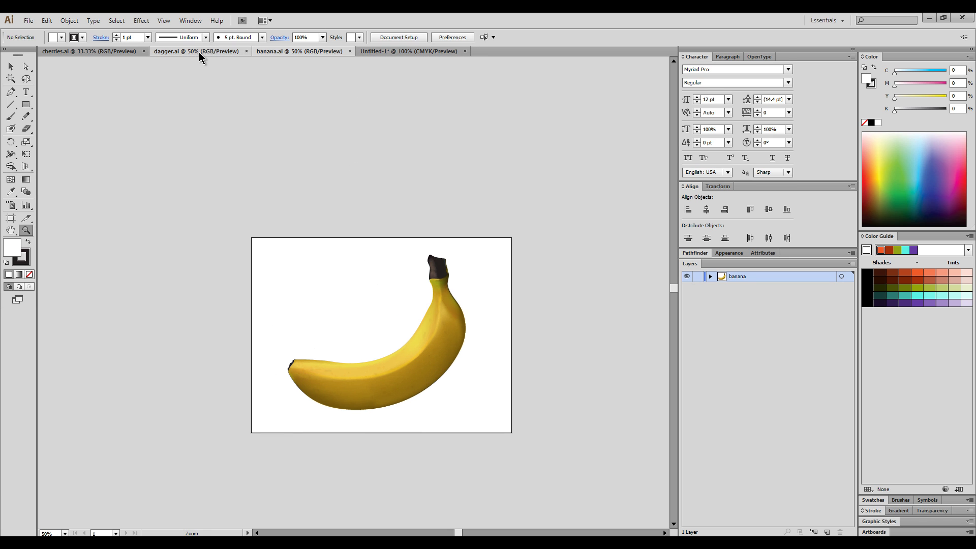
- Bring up dagger.ai and examine the dagger's guard, grip and blade edge at up to 600% magnification
{"action": "left_click", "coordinate": [199, 52]}
{"action": "left_click_drag", "start_coordinate": [362, 341], "coordinate": [413, 305]}
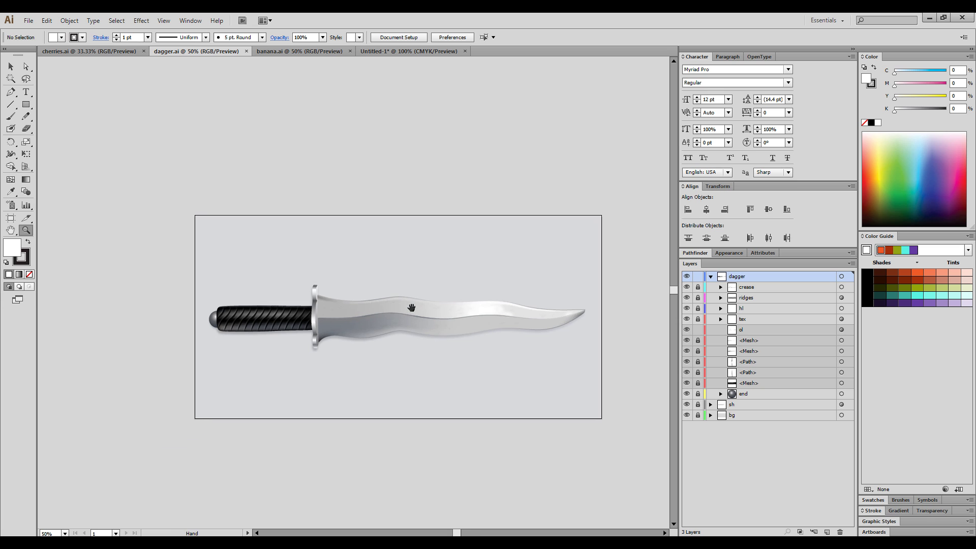
{"action": "left_click", "coordinate": [363, 317]}
{"action": "left_click", "coordinate": [323, 292]}
{"action": "left_click", "coordinate": [344, 292]}
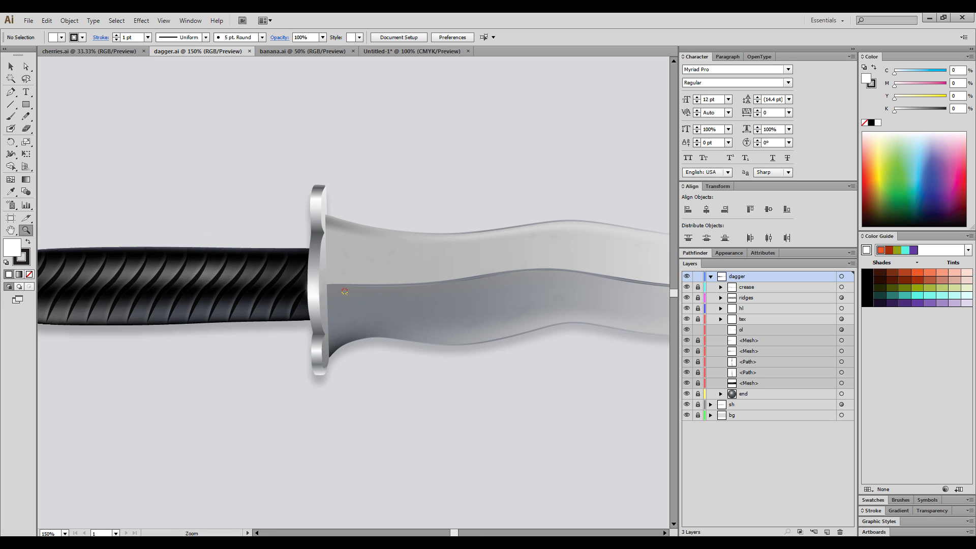
{"action": "left_click", "coordinate": [368, 281]}
{"action": "left_click", "coordinate": [367, 281]}
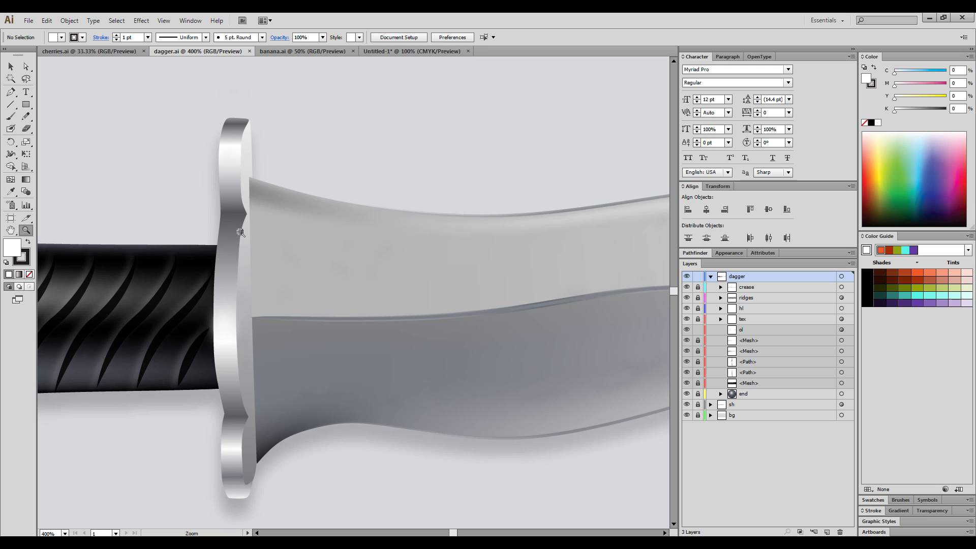
{"action": "left_click", "coordinate": [239, 232]}
{"action": "left_click_drag", "start_coordinate": [254, 232], "coordinate": [407, 283]}
{"action": "left_click_drag", "start_coordinate": [536, 279], "coordinate": [407, 225]}
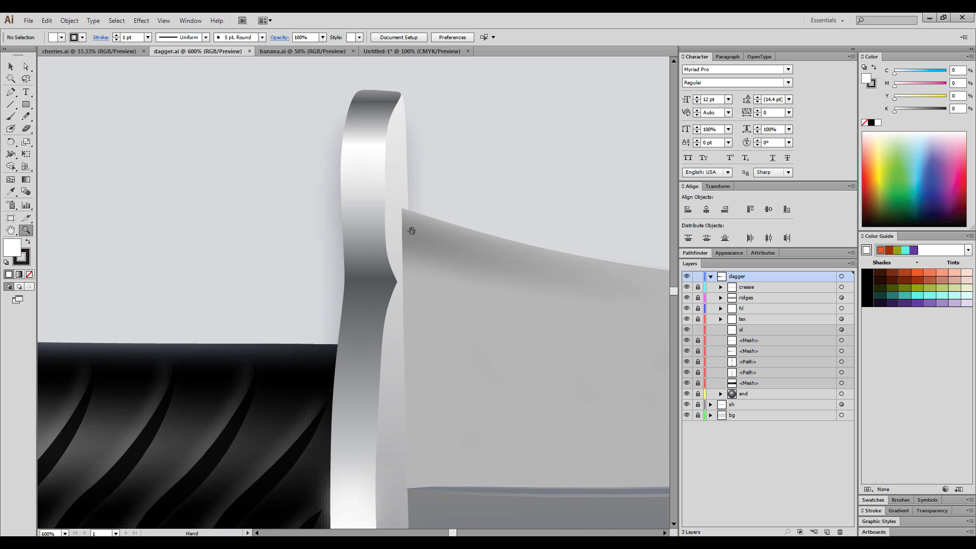
- Return to a 66.67% view showing the whole dagger artboard
{"action": "left_click_drag", "start_coordinate": [407, 369], "coordinate": [429, 323]}
{"action": "left_click", "coordinate": [430, 317], "text": "alt"}
{"action": "left_click", "coordinate": [456, 305], "text": "alt"}
{"action": "left_click", "coordinate": [460, 304], "text": "alt"}
{"action": "left_click", "coordinate": [460, 304], "text": "alt"}
{"action": "left_click", "coordinate": [459, 304], "text": "alt"}
{"action": "left_click_drag", "start_coordinate": [307, 309], "coordinate": [447, 342]}
{"action": "left_click", "coordinate": [427, 324]}
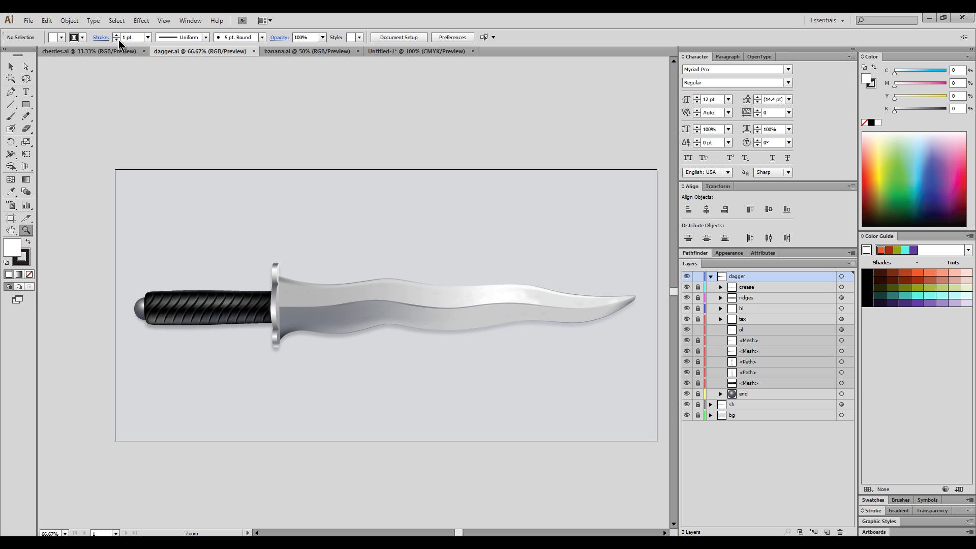
- Bring up cherries.ai, switch to Photoshop and paste the copied cherries into the blank document as a Smart Object
{"action": "left_click", "coordinate": [98, 53]}
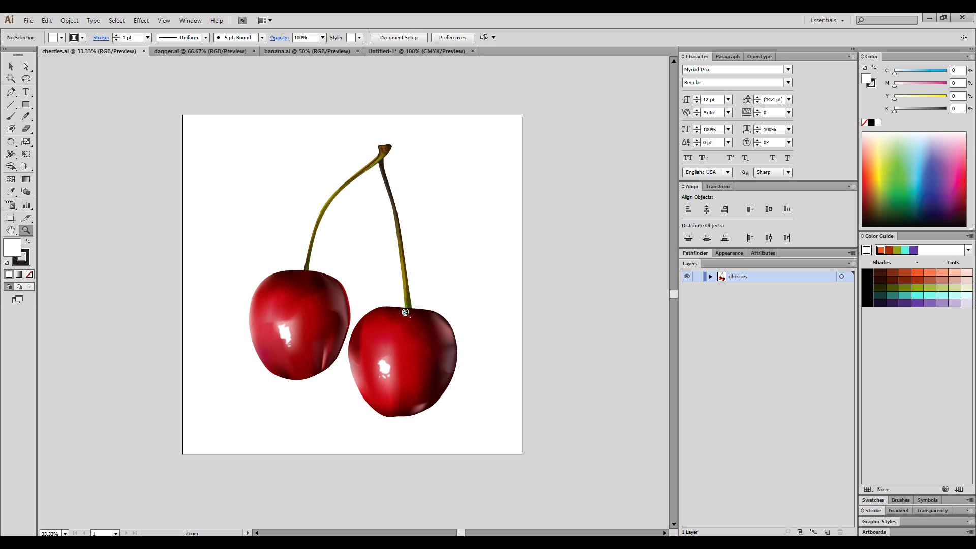
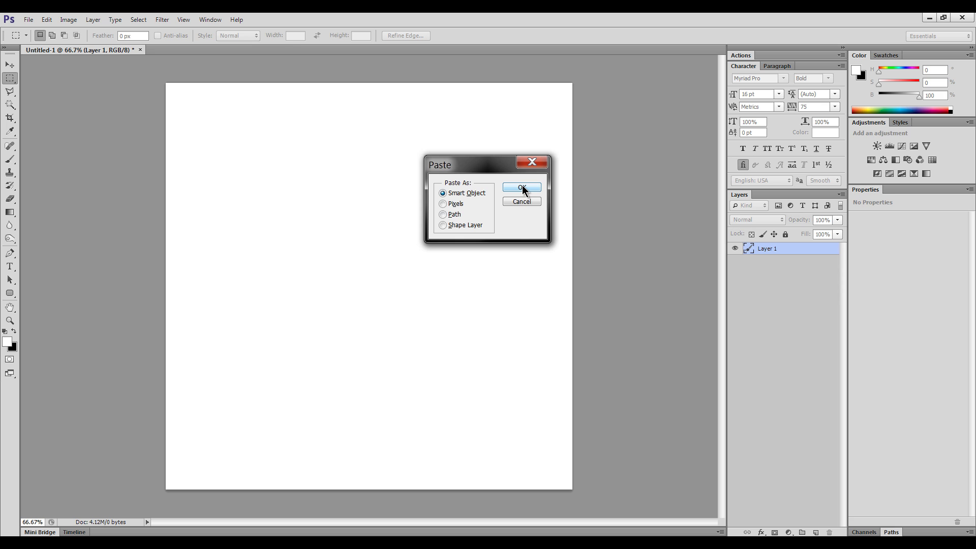
{"action": "left_click", "coordinate": [522, 187]}
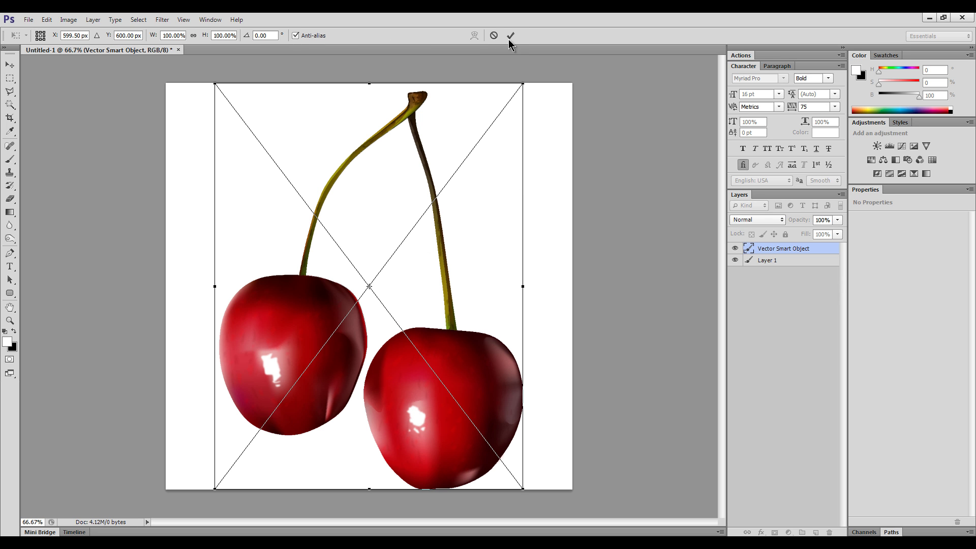
{"action": "left_click", "coordinate": [511, 34]}
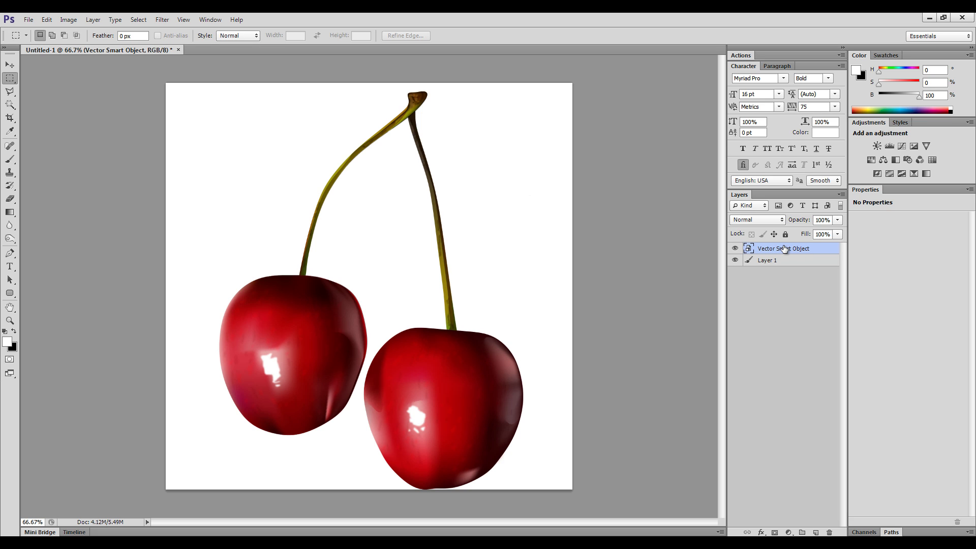
- Paste the cherries again as Pixels, placing the copy directly over the Smart Object version
{"action": "key", "text": "ctrl+v"}
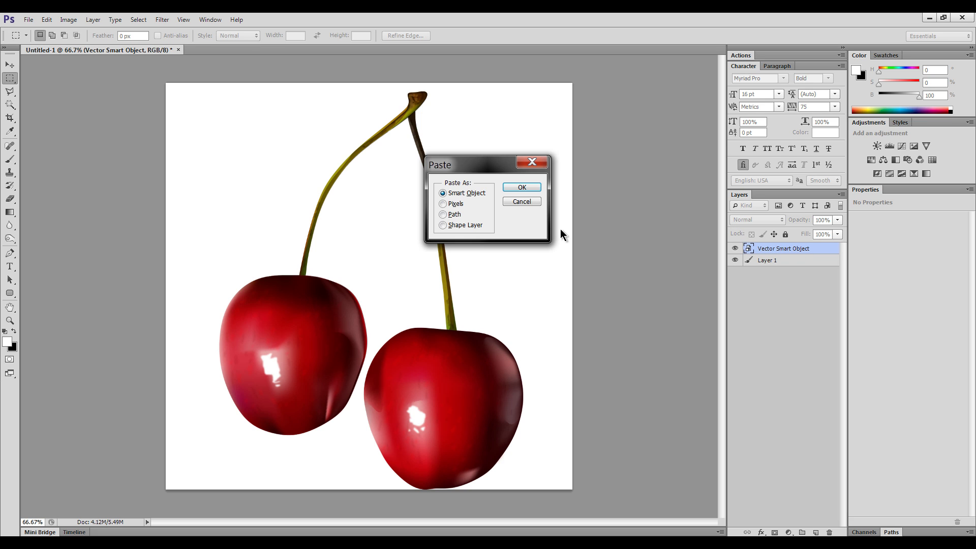
{"action": "left_click", "coordinate": [443, 203]}
{"action": "left_click", "coordinate": [530, 183]}
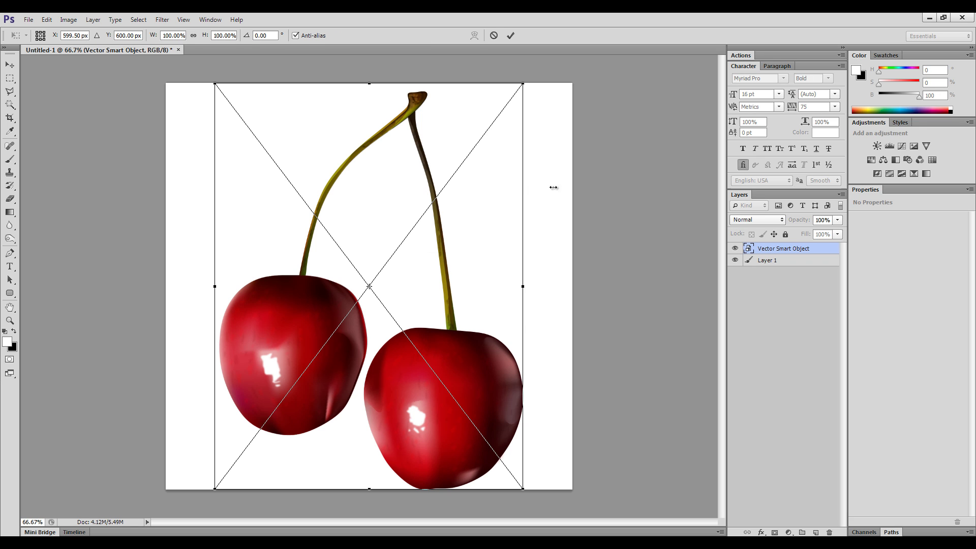
{"action": "left_click", "coordinate": [510, 38]}
{"action": "key", "text": "m"}
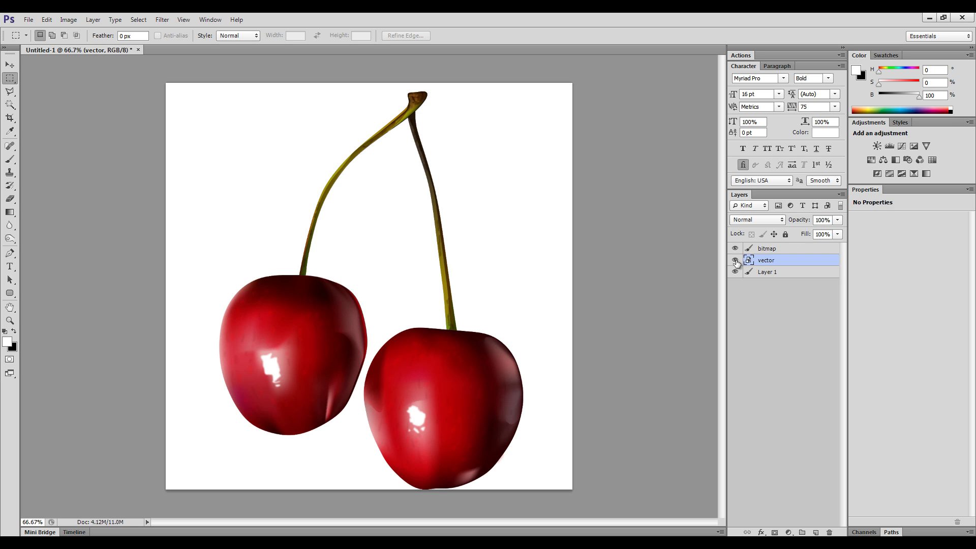
- Hide the vector layer, select the bitmap layer and examine the edges of the longer curved cherry stem at high magnification
{"action": "left_click", "coordinate": [735, 260]}
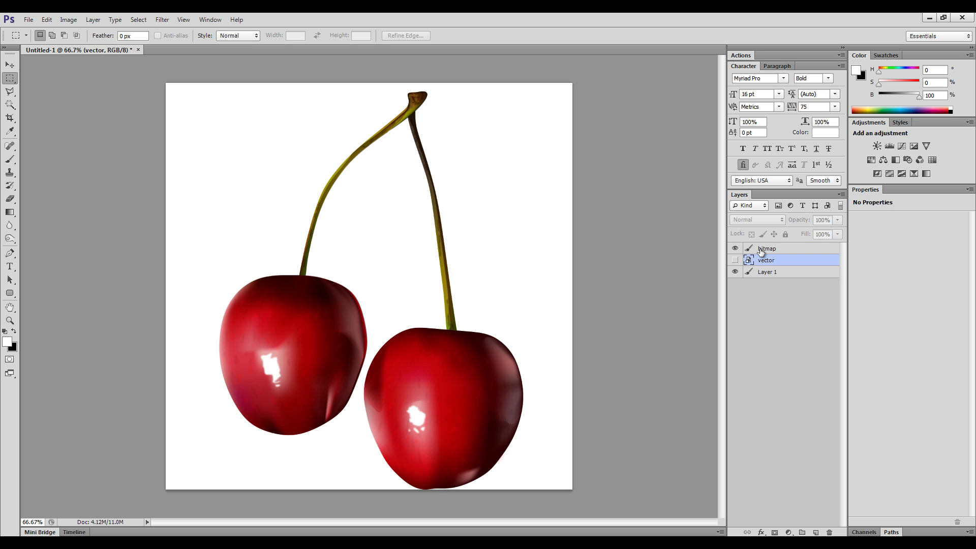
{"action": "left_click", "coordinate": [760, 249]}
{"action": "left_click", "coordinate": [10, 321]}
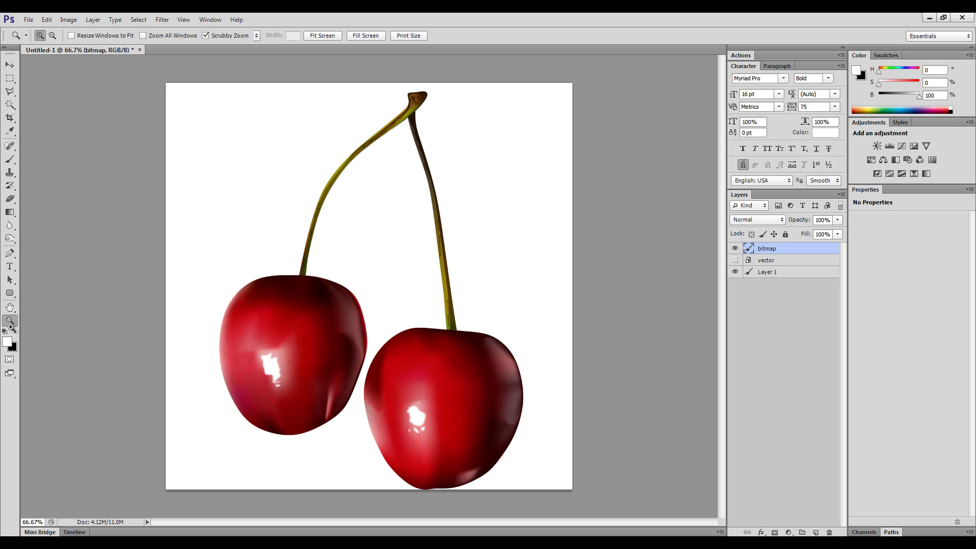
{"action": "left_click", "coordinate": [366, 237]}
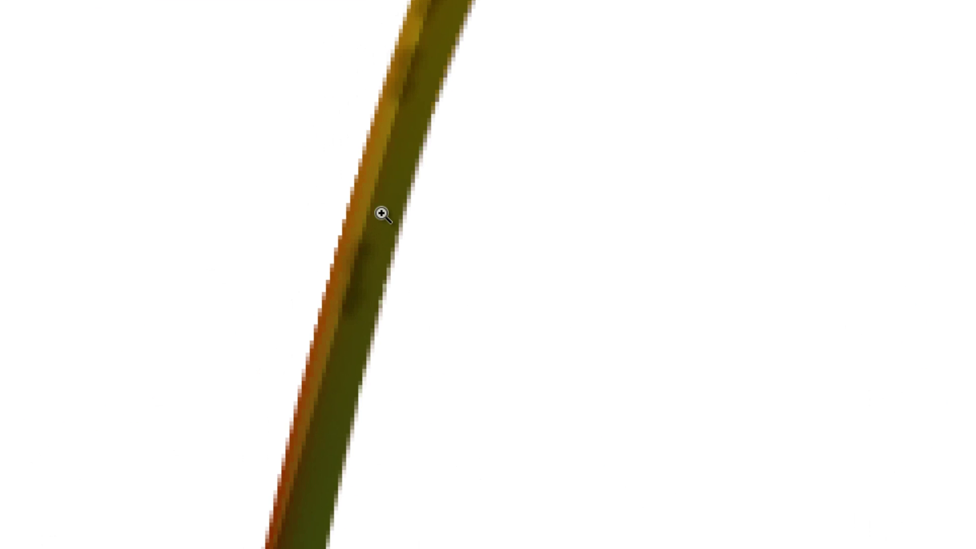
{"action": "left_click", "coordinate": [383, 216]}
{"action": "left_click", "coordinate": [385, 222]}
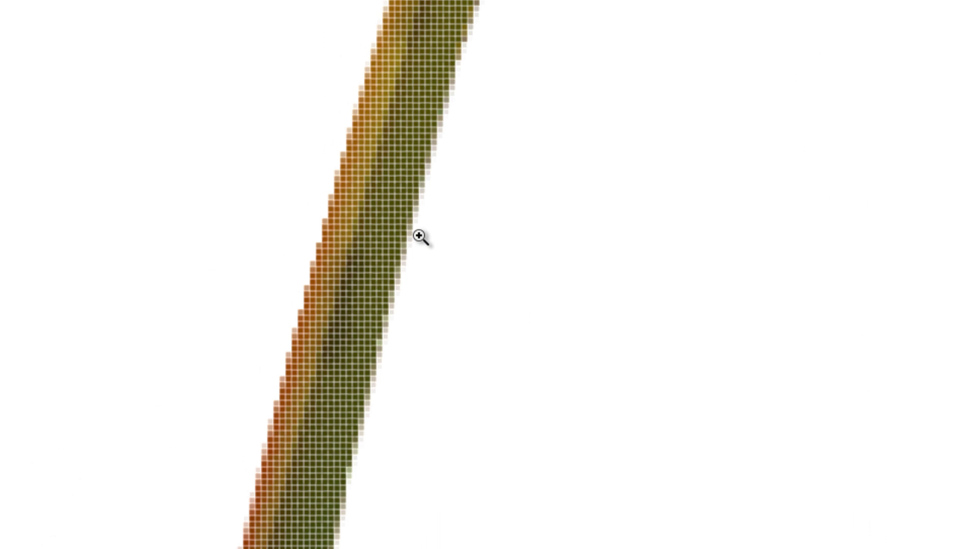
{"action": "left_click", "coordinate": [399, 272], "text": "alt"}
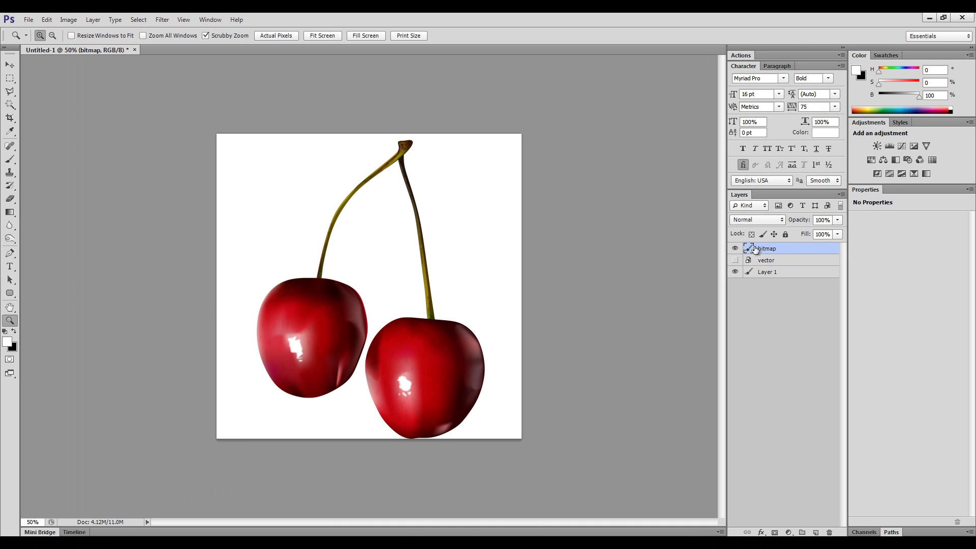
- Show the vector layer instead of the bitmap layer and examine the same cherry stem at 700% magnification
{"action": "left_click", "coordinate": [735, 248]}
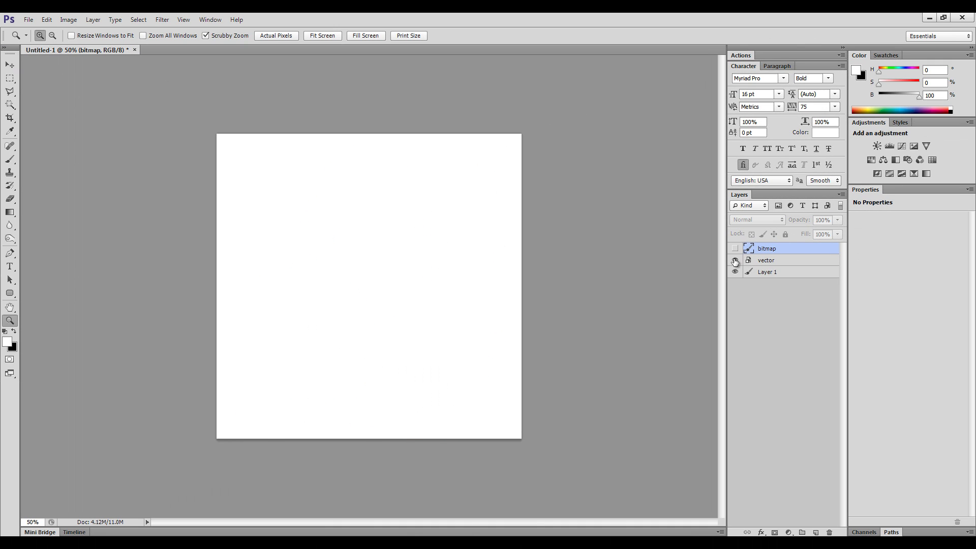
{"action": "left_click", "coordinate": [735, 260]}
{"action": "left_click_drag", "start_coordinate": [318, 213], "coordinate": [319, 211]}
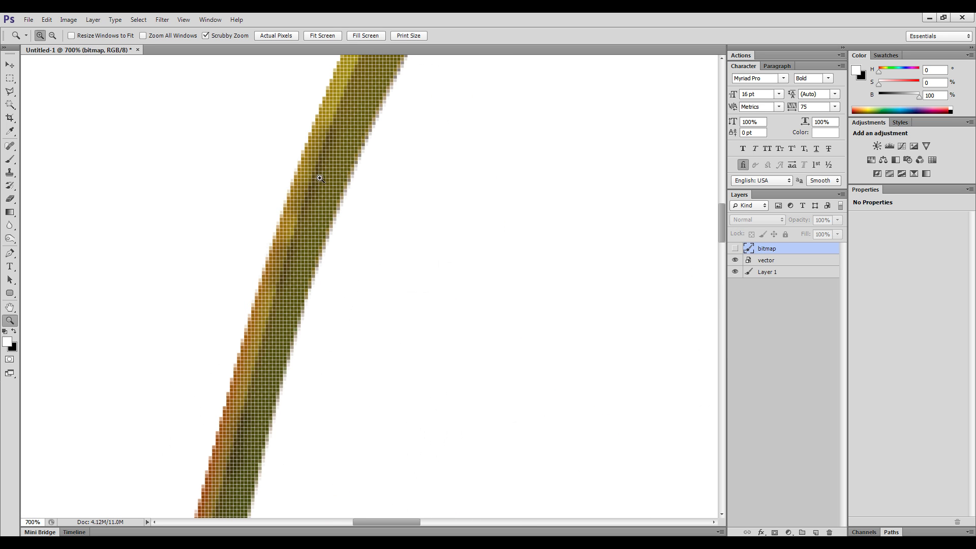
{"action": "left_click", "coordinate": [769, 260]}
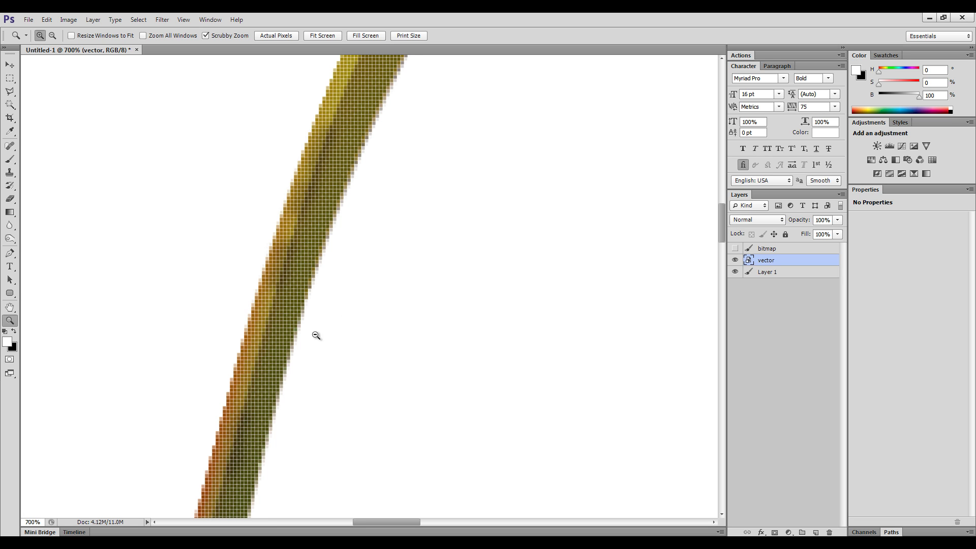
{"action": "left_click_drag", "start_coordinate": [315, 335], "coordinate": [304, 339]}
- Scale the vector cherries down proportionally to a tiny size and move them to the left part of the canvas
{"action": "left_click", "coordinate": [10, 64]}
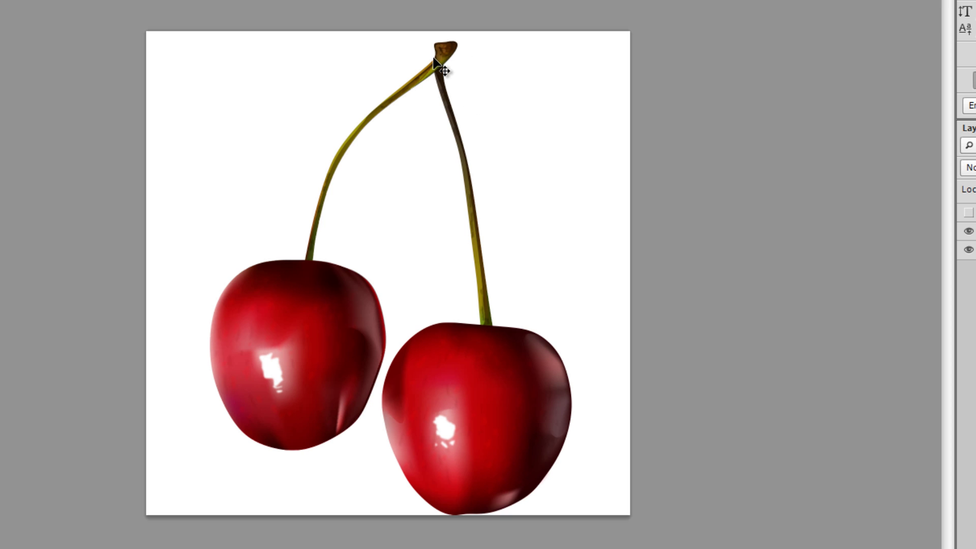
{"action": "key", "text": "ctrl+t"}
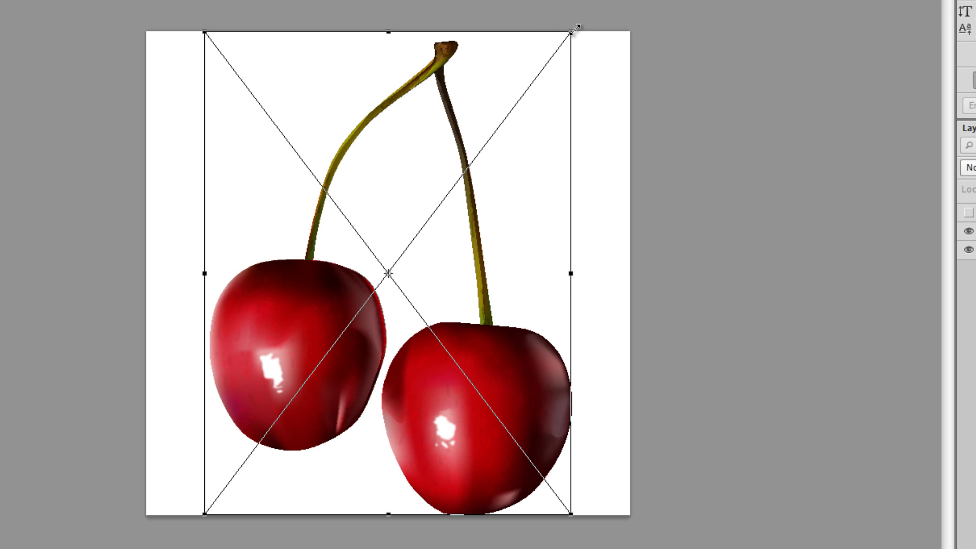
{"action": "left_click_drag", "start_coordinate": [555, 37], "coordinate": [407, 255]}
{"action": "key", "text": "Return"}
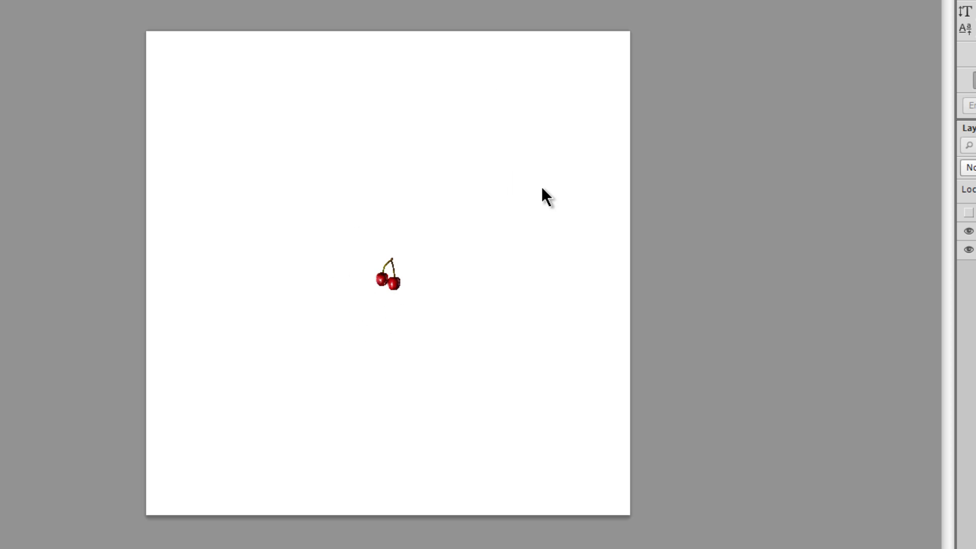
{"action": "left_click_drag", "start_coordinate": [401, 292], "coordinate": [266, 294]}
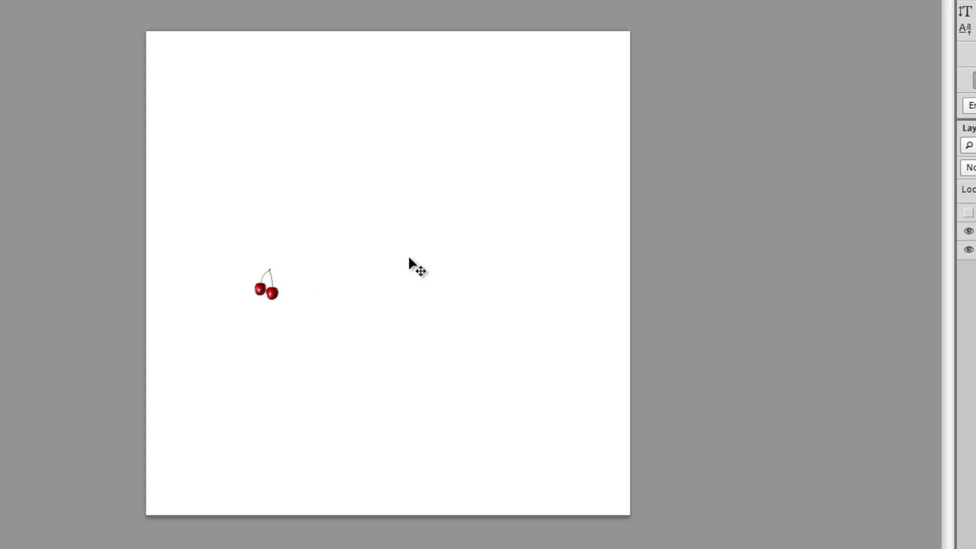
- Show the bitmap layer, scale its cherries down to match the tiny vector ones and place them right of the canvas centre
{"action": "left_click", "coordinate": [968, 213]}
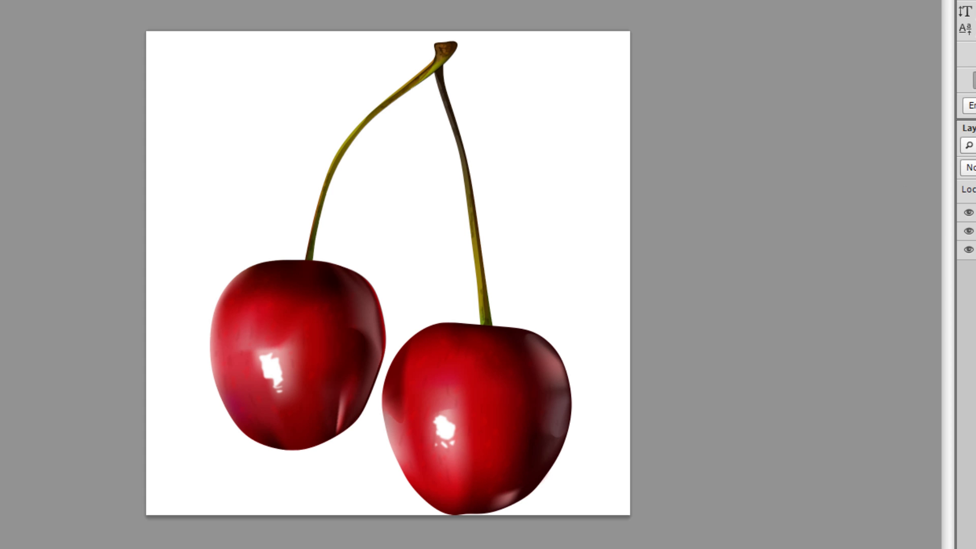
{"action": "key", "text": "ctrl+t"}
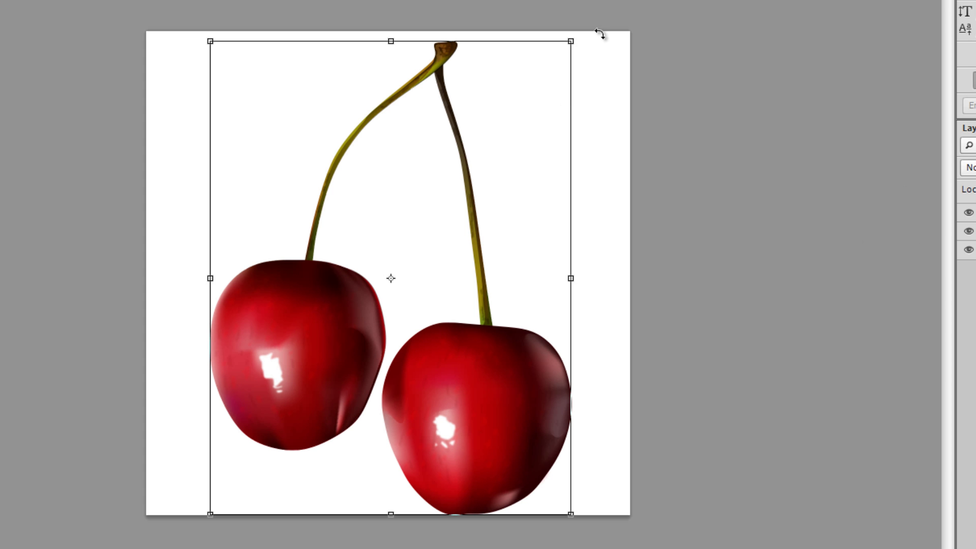
{"action": "left_click_drag", "start_coordinate": [571, 39], "coordinate": [379, 244]}
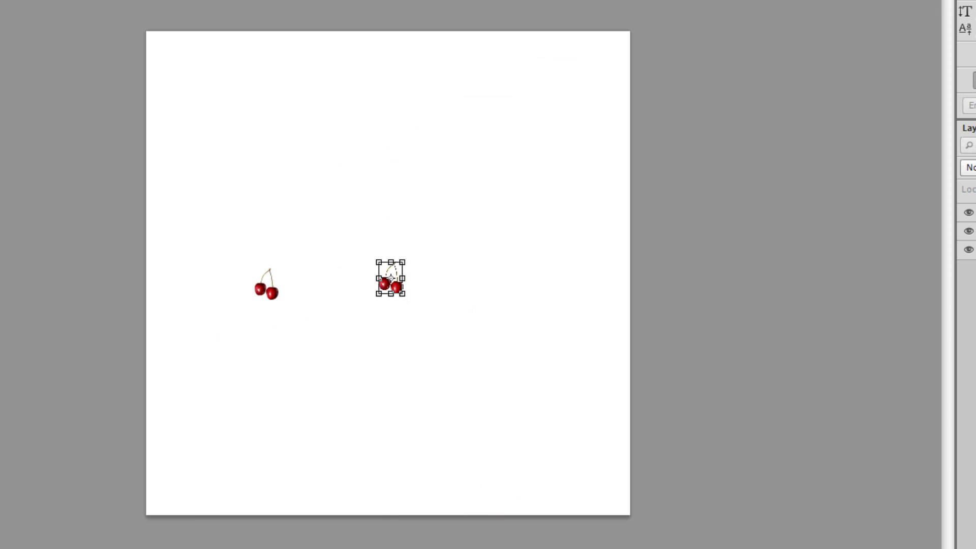
{"action": "key", "text": "Return"}
{"action": "left_click_drag", "start_coordinate": [401, 296], "coordinate": [444, 298]}
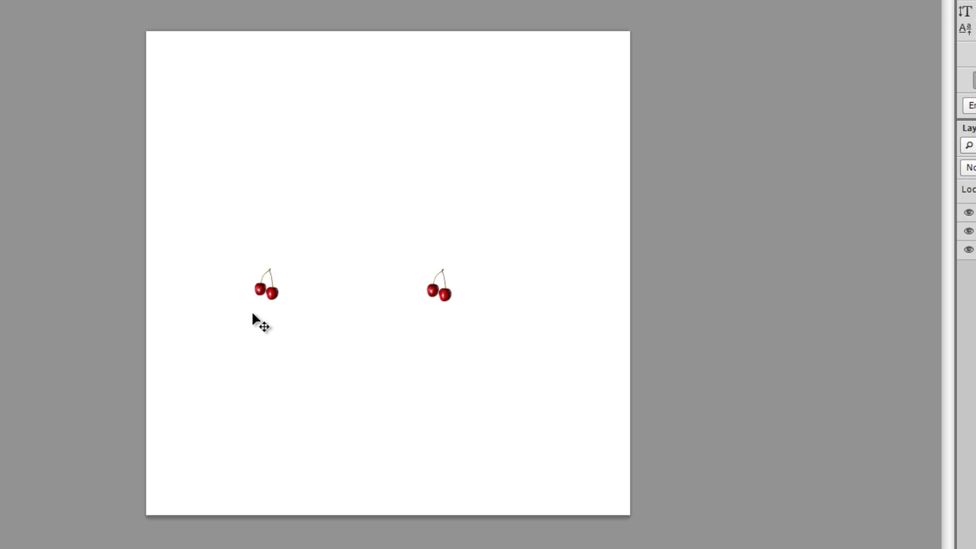
- Examine the pixels of the shrunken bitmap cherries up close, ending with both cherry pairs in view
{"action": "left_click", "coordinate": [433, 295]}
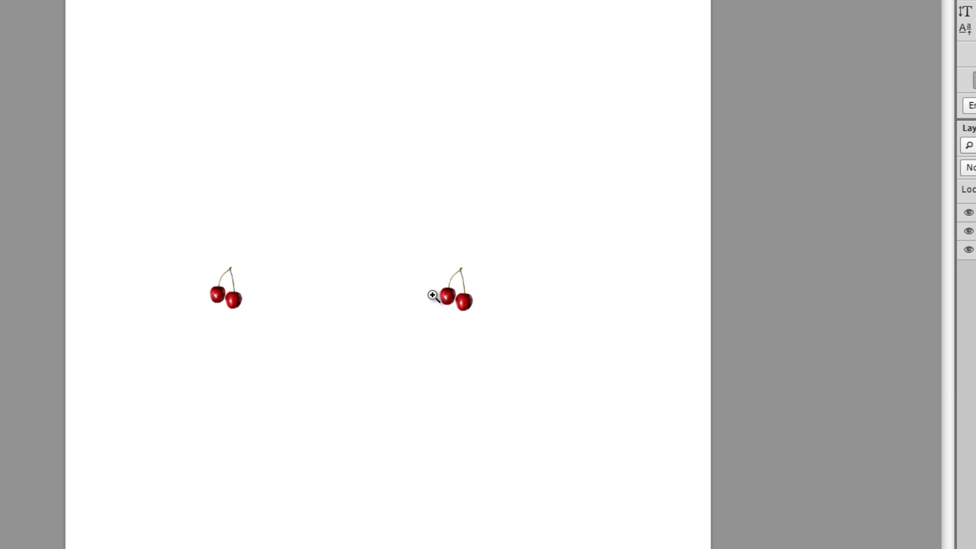
{"action": "left_click", "coordinate": [455, 295]}
{"action": "left_click_drag", "start_coordinate": [455, 295], "coordinate": [455, 295]}
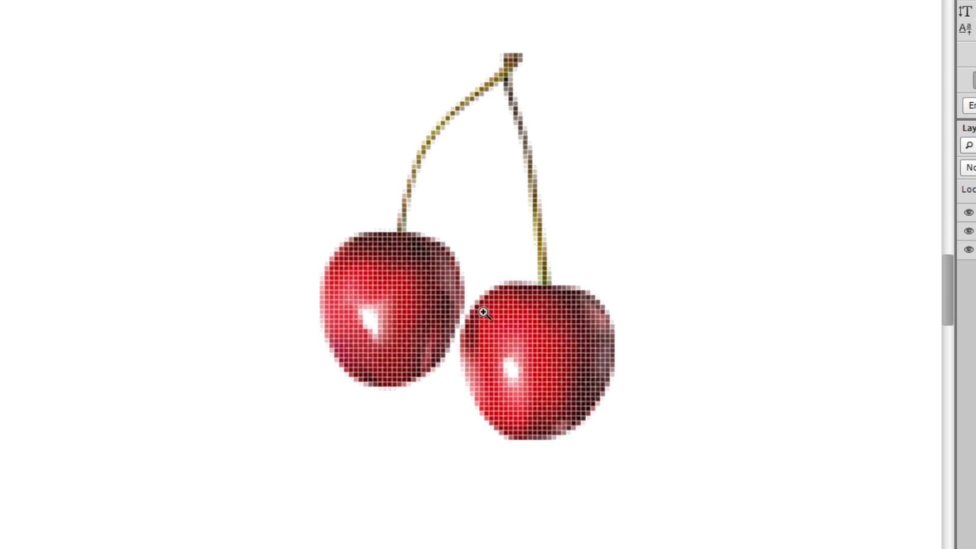
{"action": "left_click", "coordinate": [458, 298], "text": "alt"}
{"action": "left_click", "coordinate": [458, 298], "text": "alt"}
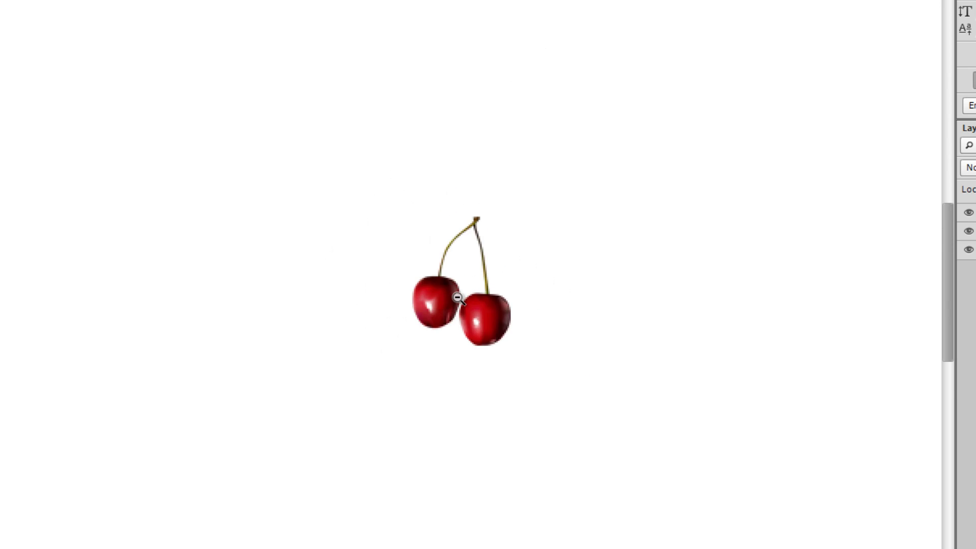
{"action": "left_click", "coordinate": [458, 298], "text": "alt"}
{"action": "left_click", "coordinate": [457, 297], "text": "alt"}
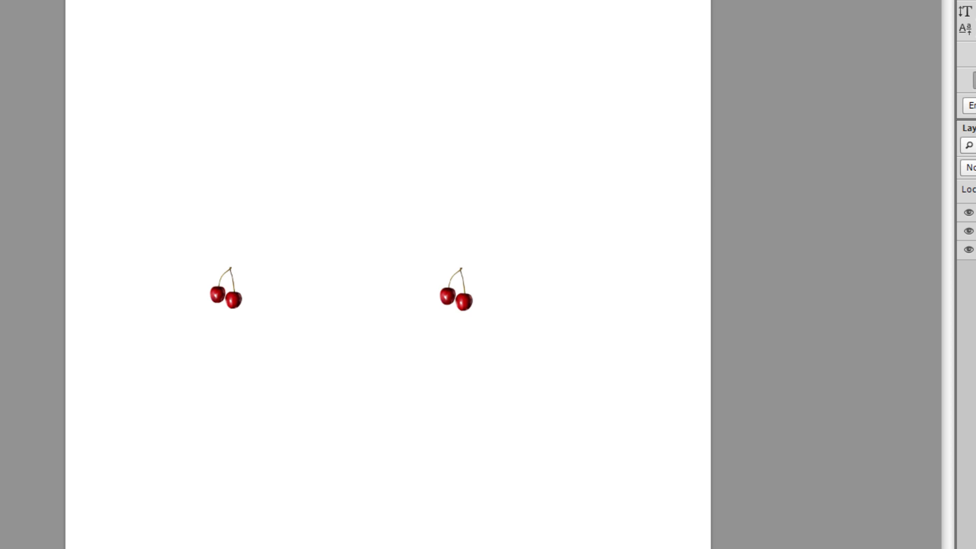
- Enlarge the tiny bitmap cherries to nearly the canvas height and examine the blurred junction of stem and cherry
{"action": "key", "text": "ctrl+t"}
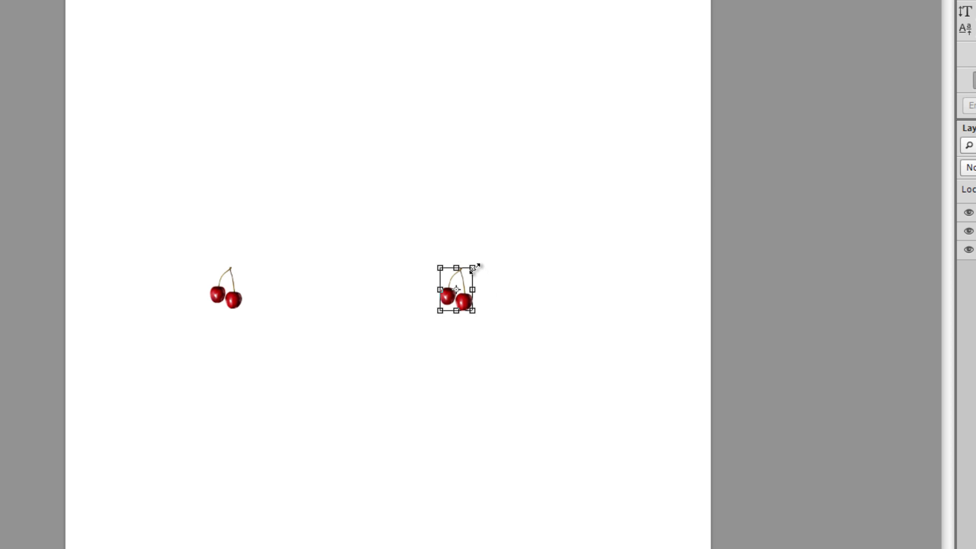
{"action": "left_click_drag", "start_coordinate": [473, 267], "coordinate": [660, 10]}
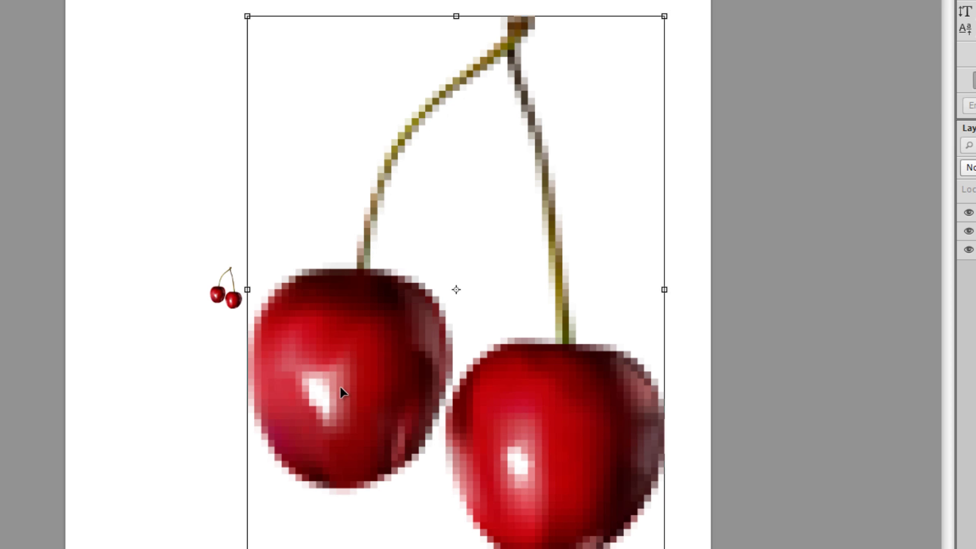
{"action": "key", "text": "Return"}
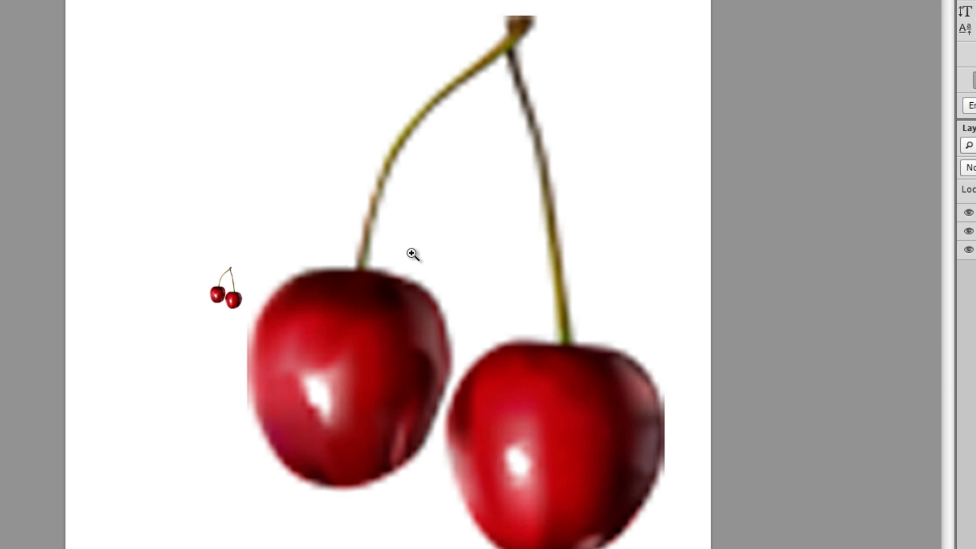
{"action": "left_click_drag", "start_coordinate": [325, 257], "coordinate": [392, 237]}
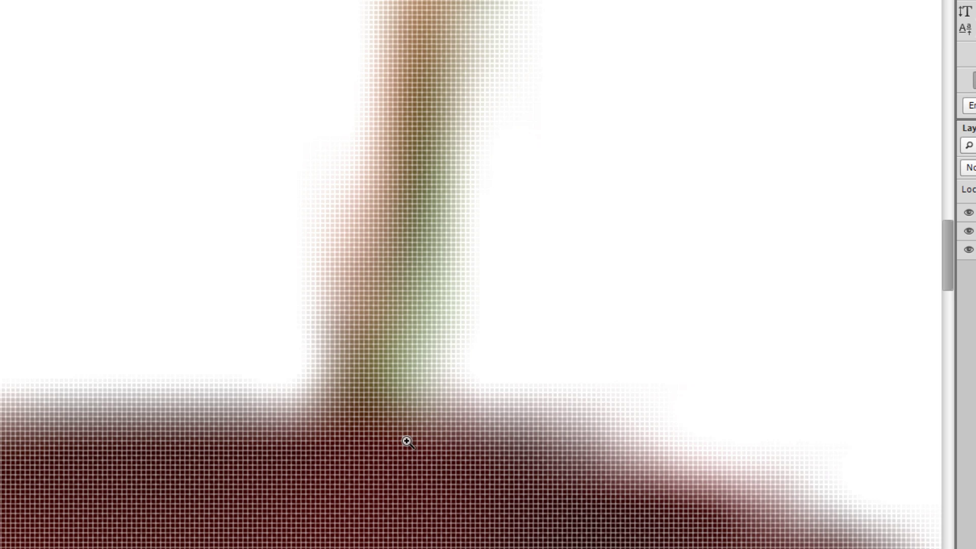
{"action": "left_click_drag", "start_coordinate": [412, 452], "coordinate": [414, 455]}
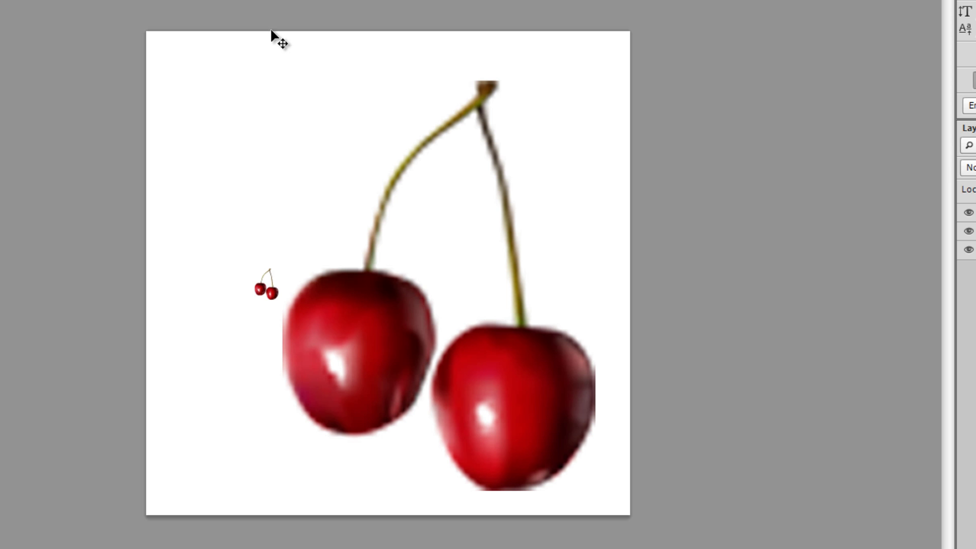
- Scale the enlarged bitmap cherries back down to about twice the vector pair's size and move them slightly up and right
{"action": "key", "text": "ctrl+t"}
{"action": "left_click_drag", "start_coordinate": [593, 81], "coordinate": [461, 245]}
{"action": "key", "text": "Return"}
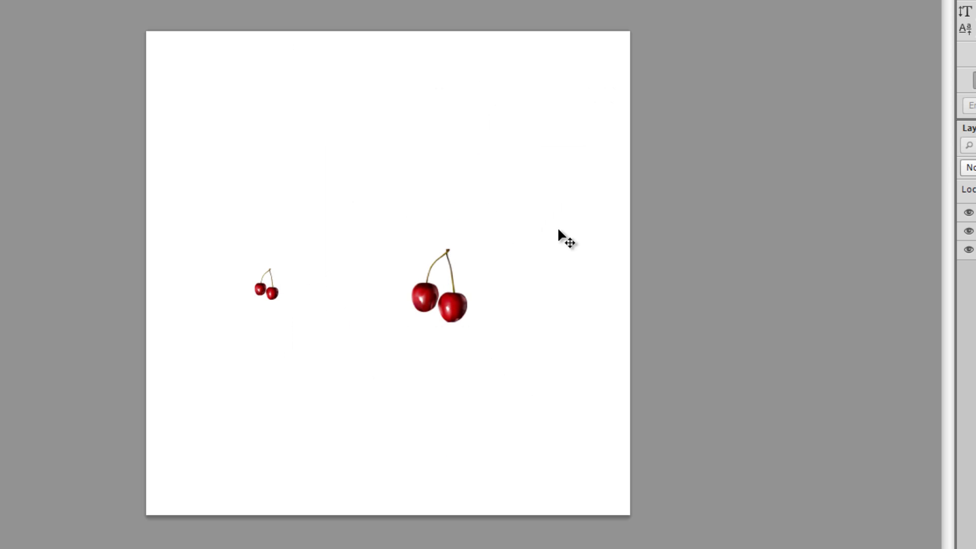
{"action": "left_click_drag", "start_coordinate": [454, 287], "coordinate": [467, 260]}
- Enlarge the bitmap cherries to about three times their size and move them slightly right and up on the canvas
{"action": "key", "text": "ctrl+t"}
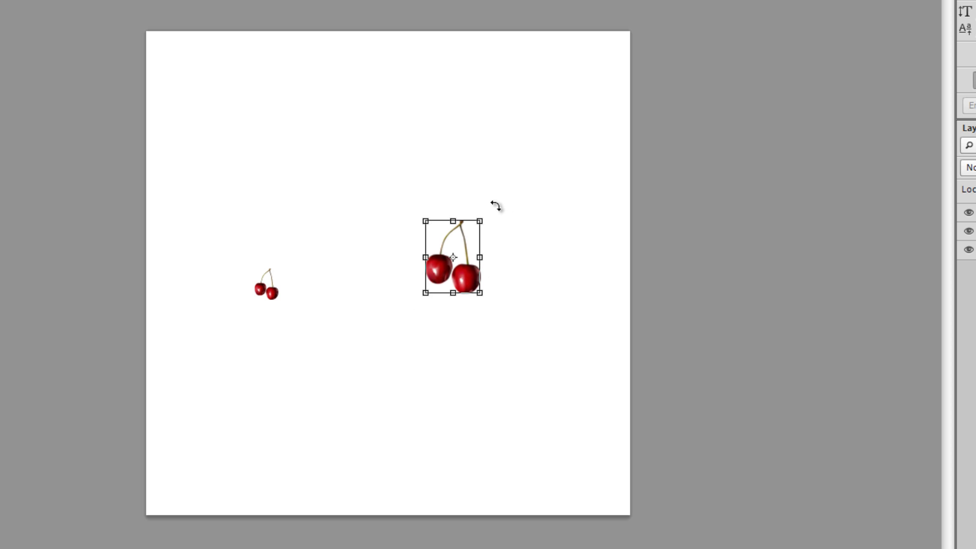
{"action": "left_click_drag", "start_coordinate": [482, 219], "coordinate": [536, 148]}
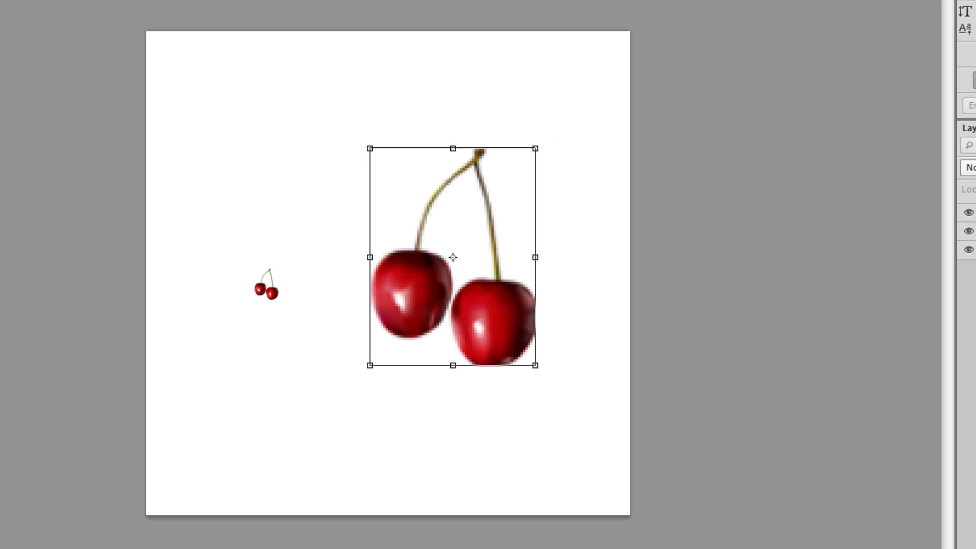
{"action": "key", "text": "Return"}
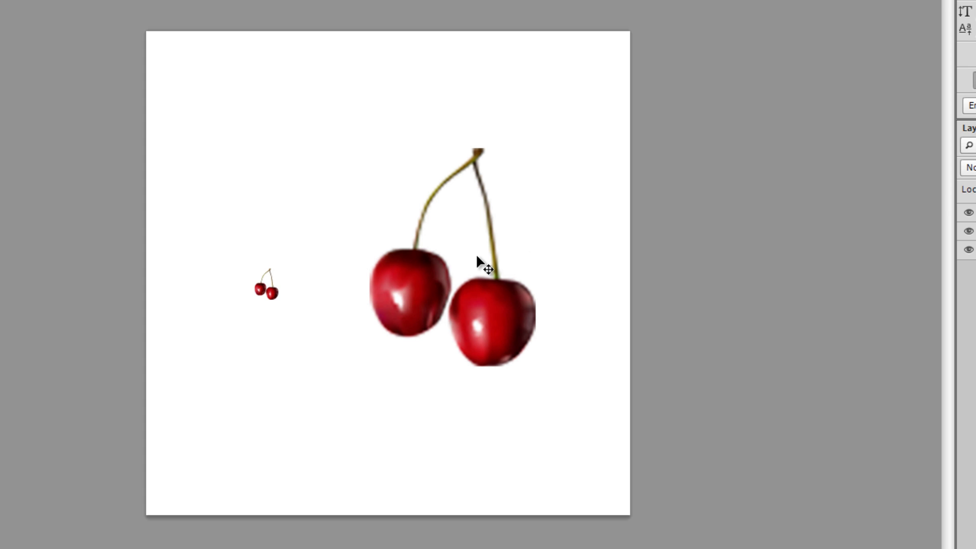
{"action": "left_click_drag", "start_coordinate": [505, 256], "coordinate": [550, 251]}
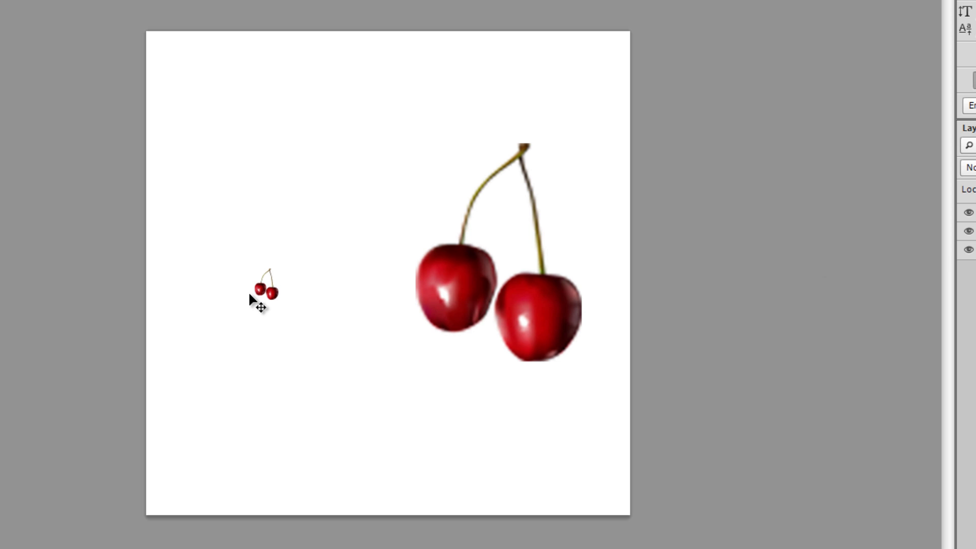
- Enlarge the tiny vector cherries to about half the canvas height and move them up and right beside the bitmap pair
{"action": "key", "text": "ctrl+t"}
{"action": "left_click_drag", "start_coordinate": [279, 266], "coordinate": [372, 154]}
{"action": "key", "text": "Return"}
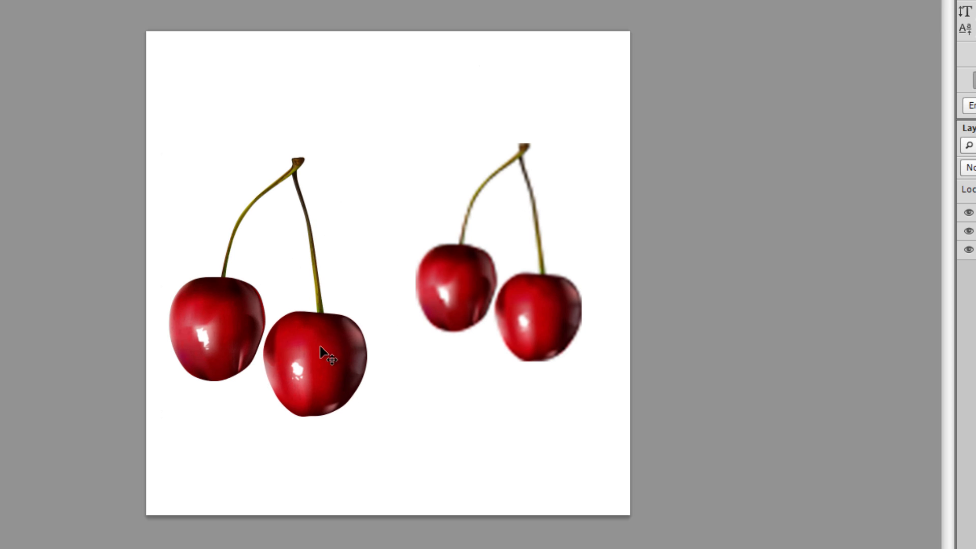
{"action": "left_click_drag", "start_coordinate": [320, 351], "coordinate": [346, 307]}
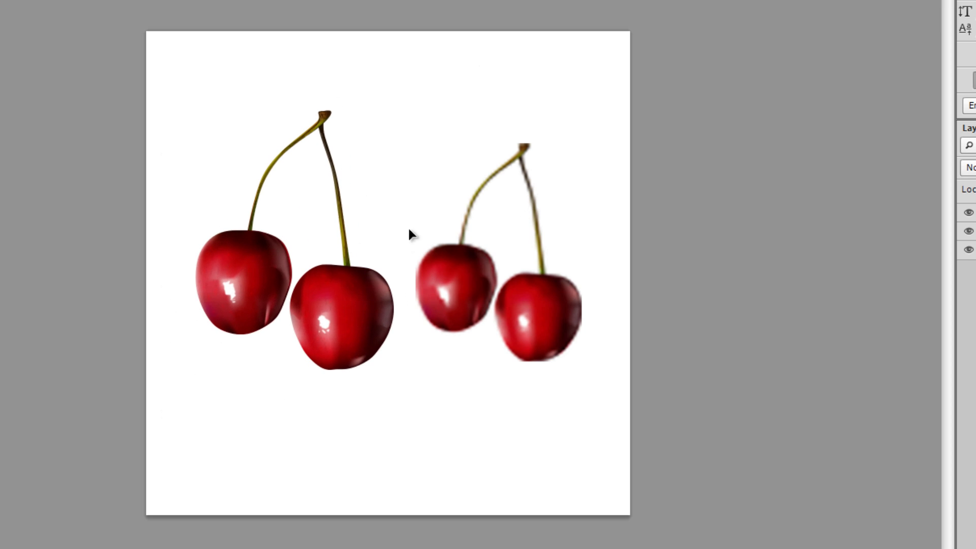
- Shrink the vector cherries to a minute size and scale them back up to test their quality after repeated resizing
{"action": "key", "text": "ctrl+t"}
{"action": "left_click_drag", "start_coordinate": [383, 113], "coordinate": [301, 243]}
{"action": "key", "text": "Return"}
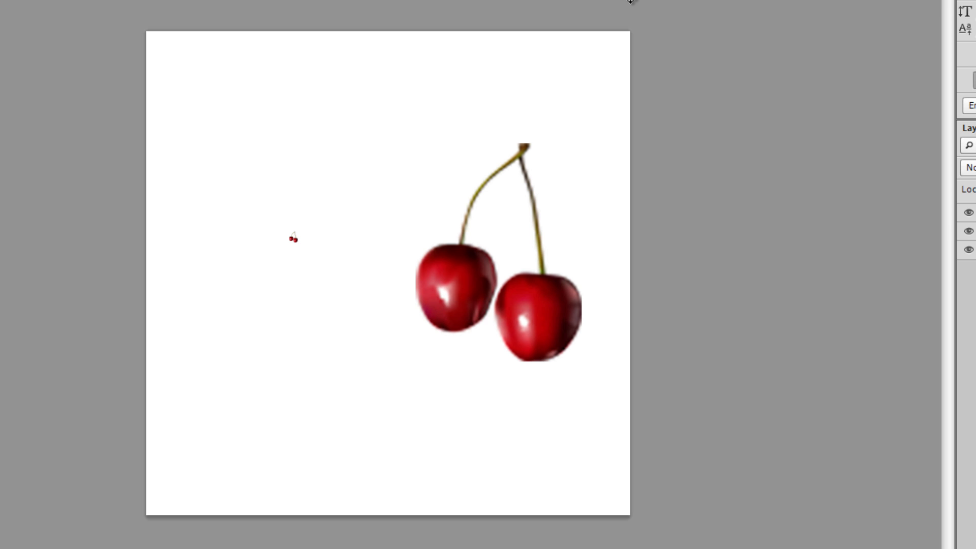
{"action": "key", "text": "ctrl+t"}
{"action": "left_click_drag", "start_coordinate": [303, 230], "coordinate": [390, 113]}
{"action": "key", "text": "Return"}
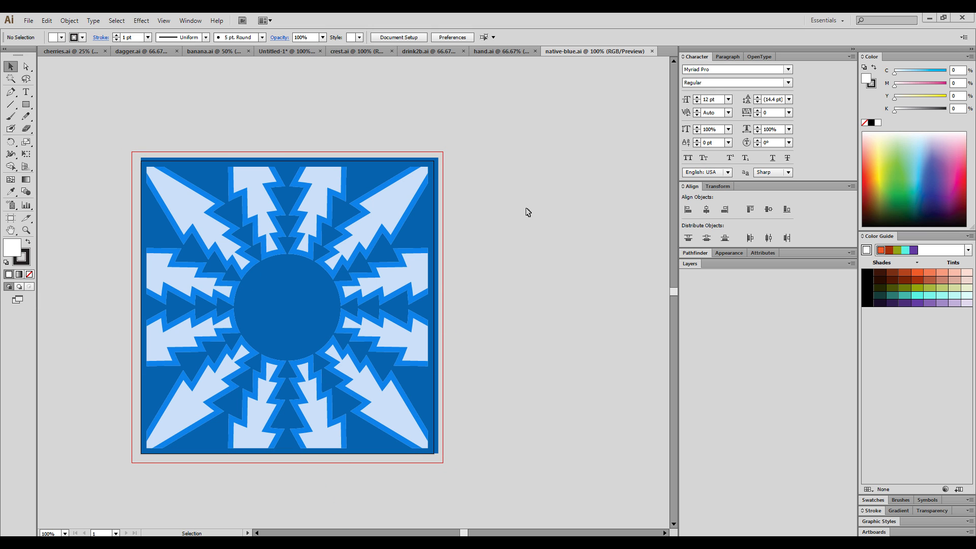
- Switch to Illustrator, show the layers of native-blue.ai, and examine the hand in hand.ai at up to 150% zoom
{"action": "left_click", "coordinate": [688, 263]}
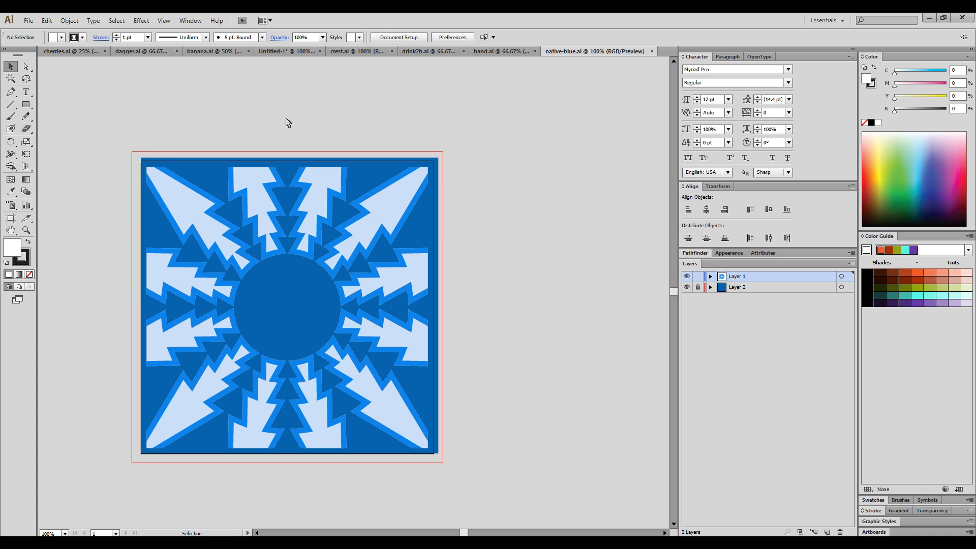
{"action": "left_click", "coordinate": [489, 52]}
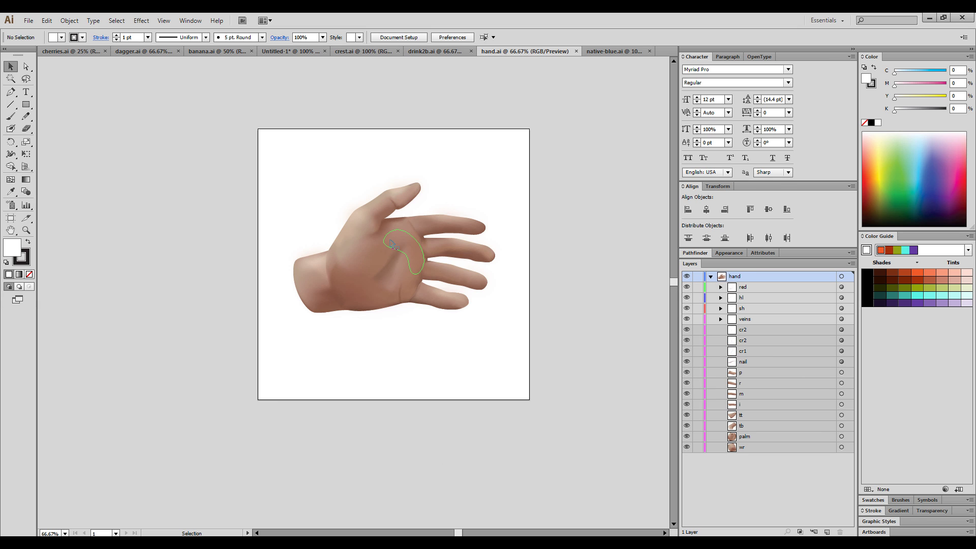
{"action": "left_click", "coordinate": [26, 229]}
{"action": "left_click", "coordinate": [386, 224]}
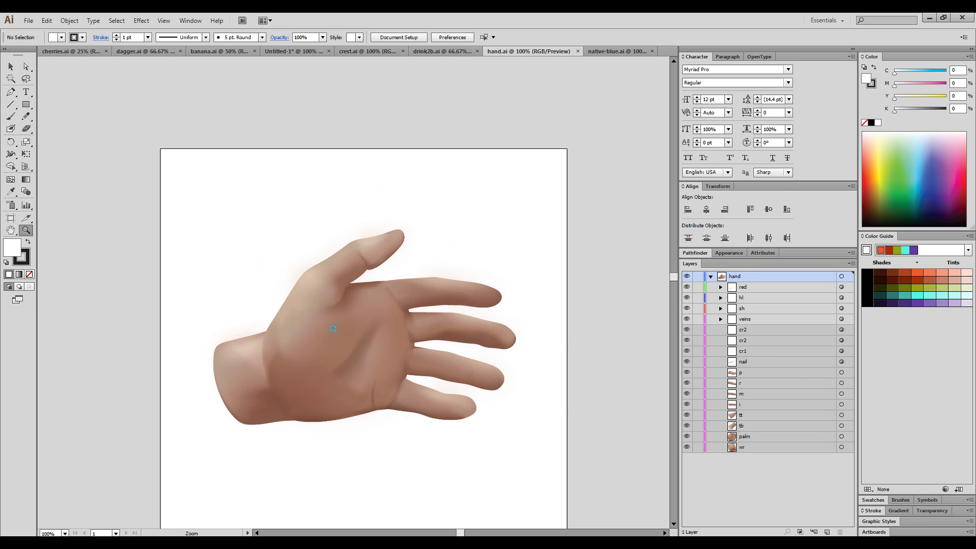
{"action": "left_click", "coordinate": [363, 256]}
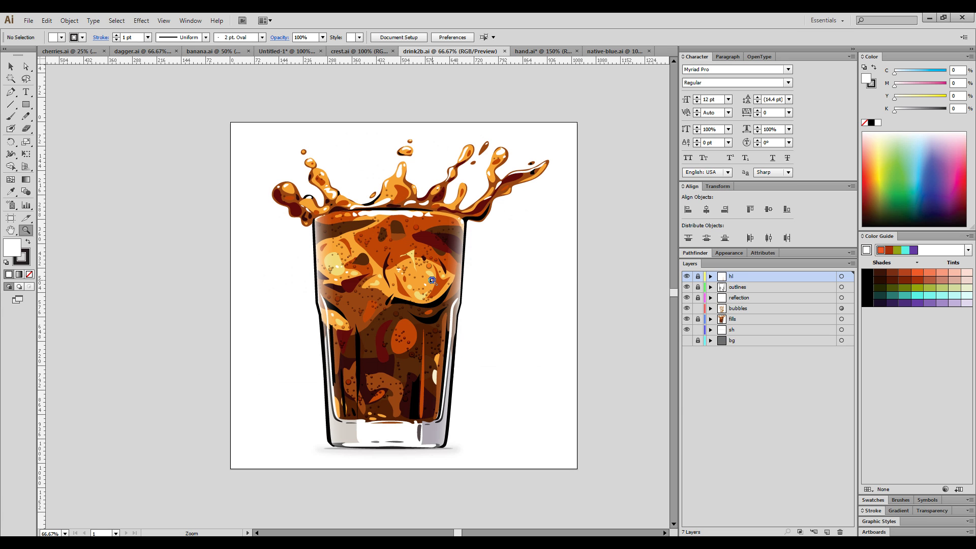
- Examine the splash above the glass rim in drink2b.ai at up to 200% zoom
{"action": "left_click", "coordinate": [425, 242]}
{"action": "left_click", "coordinate": [360, 250]}
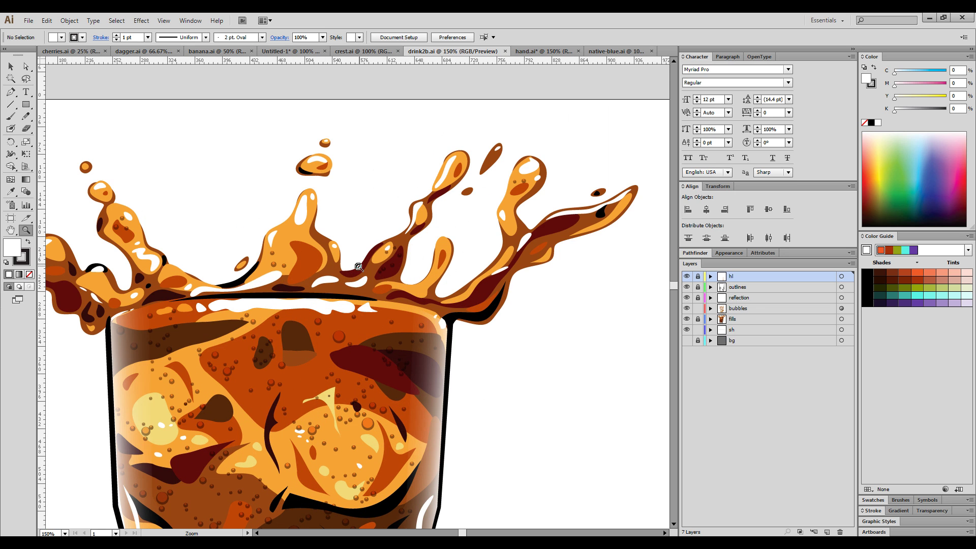
{"action": "left_click", "coordinate": [358, 266]}
{"action": "key", "text": "alt"}
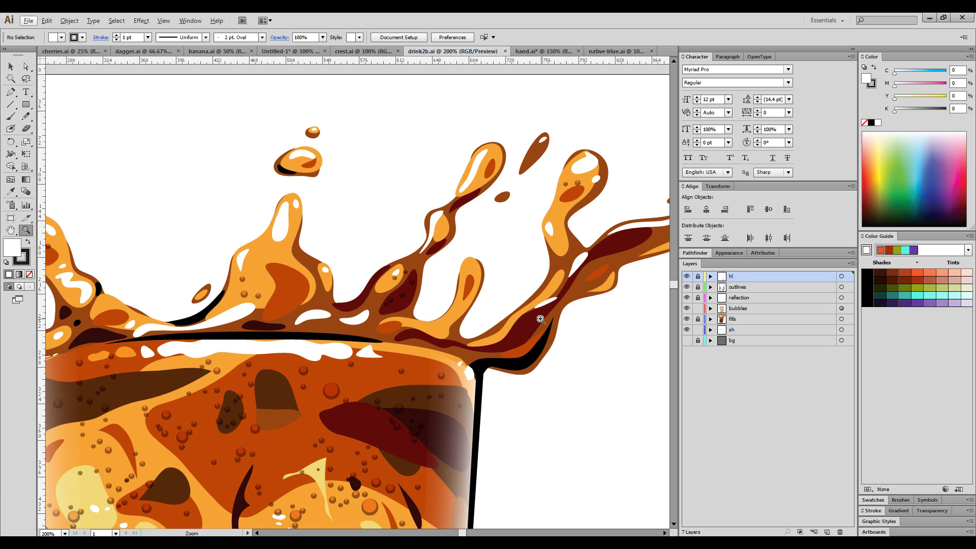
- View the whole drink illustration at a very small scale down to 16.67%, ending at 50% zoom
{"action": "key", "text": "alt"}
{"action": "left_click", "coordinate": [328, 353], "text": "alt"}
{"action": "left_click", "coordinate": [333, 351], "text": "alt"}
{"action": "left_click", "coordinate": [338, 348], "text": "alt"}
{"action": "left_click", "coordinate": [344, 344], "text": "alt"}
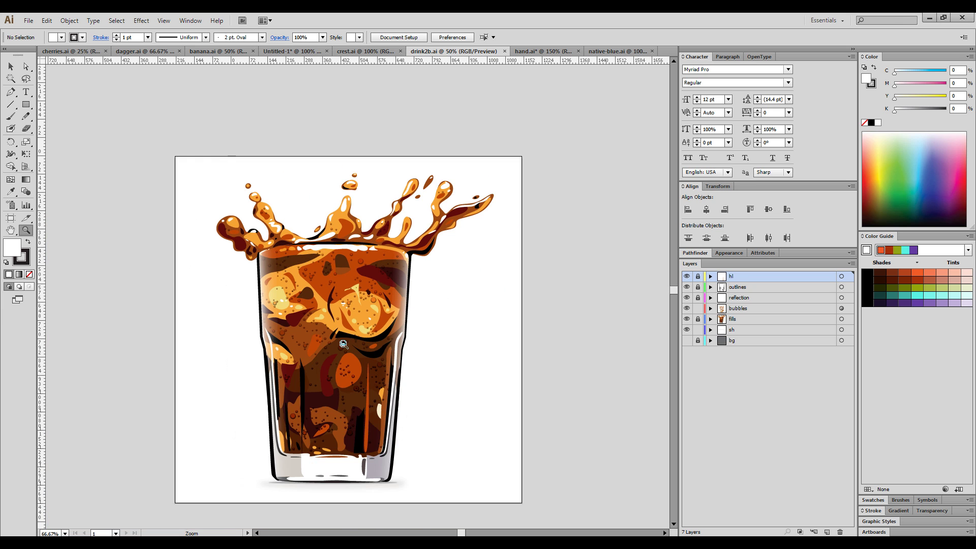
{"action": "left_click", "coordinate": [344, 344], "text": "alt"}
{"action": "left_click", "coordinate": [363, 282], "text": "alt"}
{"action": "left_click", "coordinate": [363, 281], "text": "alt"}
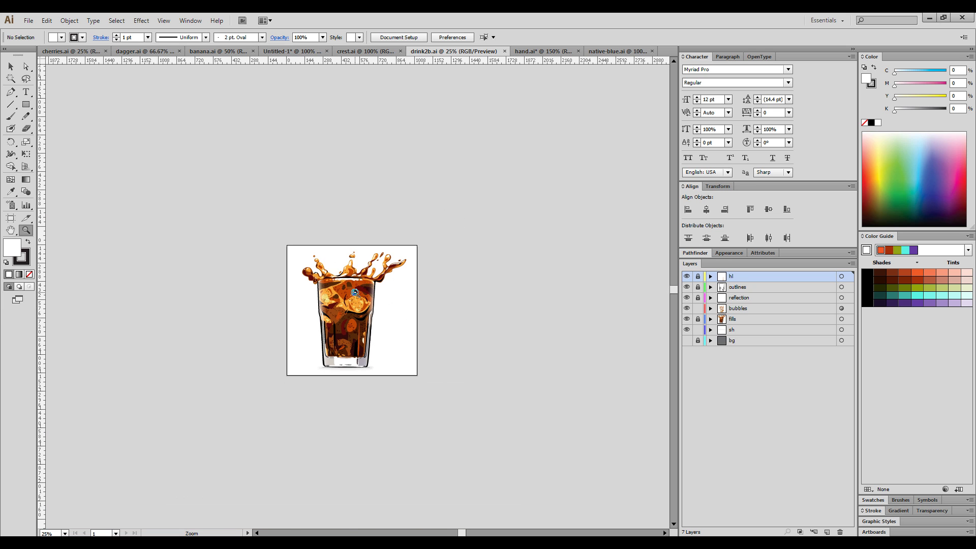
{"action": "left_click", "coordinate": [357, 295], "text": "alt"}
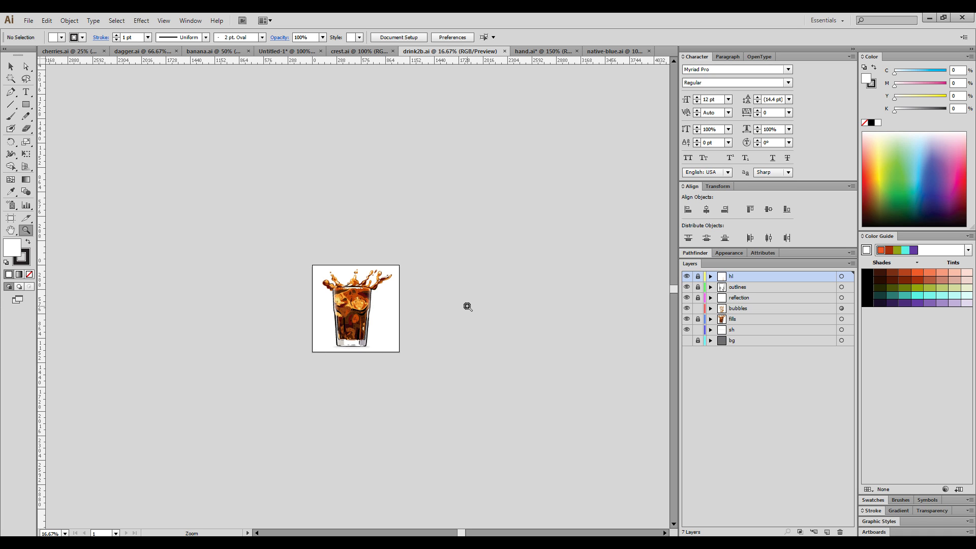
{"action": "left_click", "coordinate": [336, 316]}
{"action": "left_click", "coordinate": [336, 310]}
{"action": "left_click", "coordinate": [345, 305]}
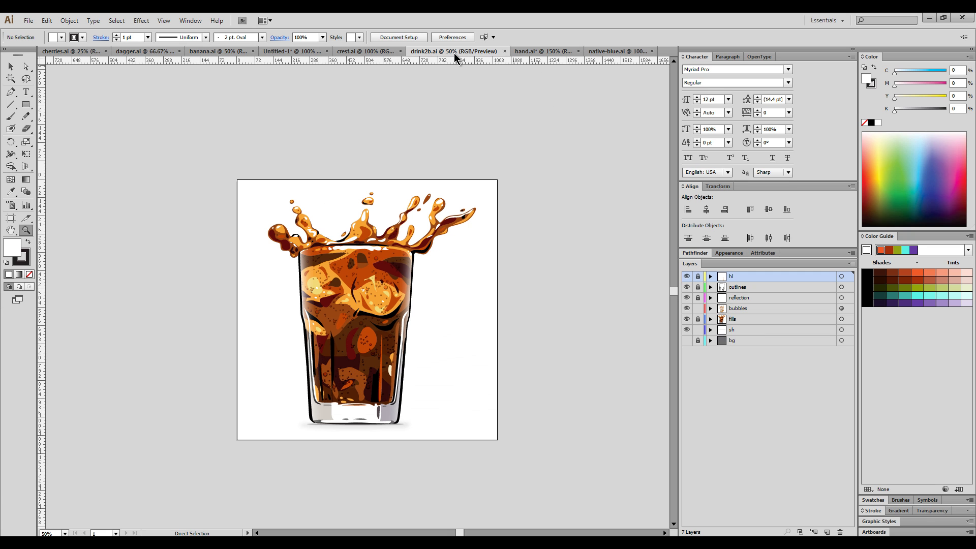
- Bring up crest.ai to view the shield illustration
{"action": "left_click", "coordinate": [361, 51]}
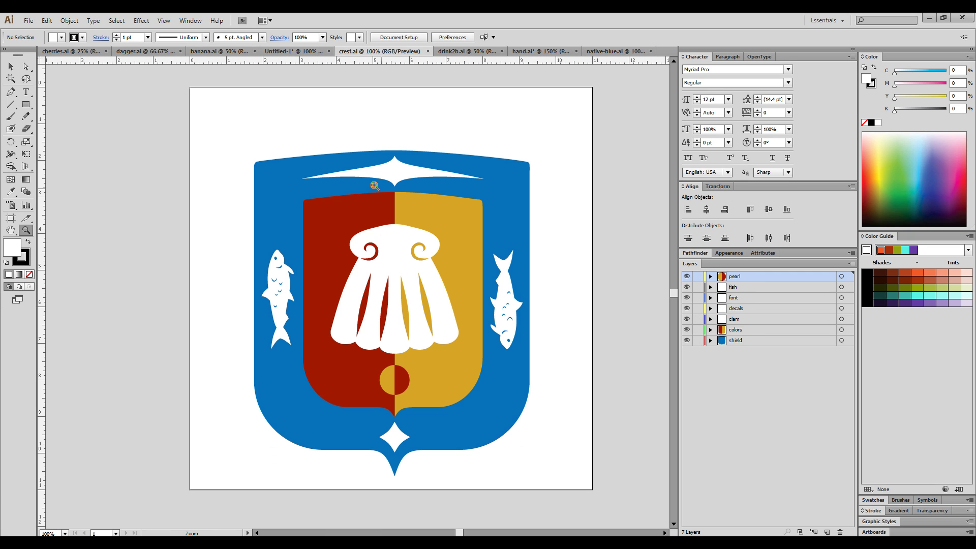